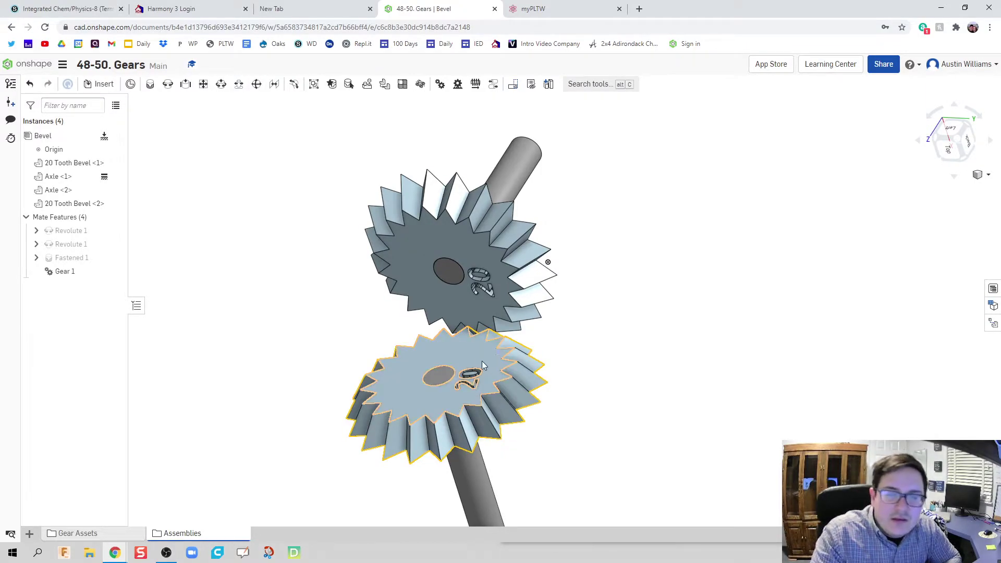
Step: Turn the meshed bevel gears and examine the slanted teeth and the angle between the two axles from several sides
drag(481, 361, 459, 383)
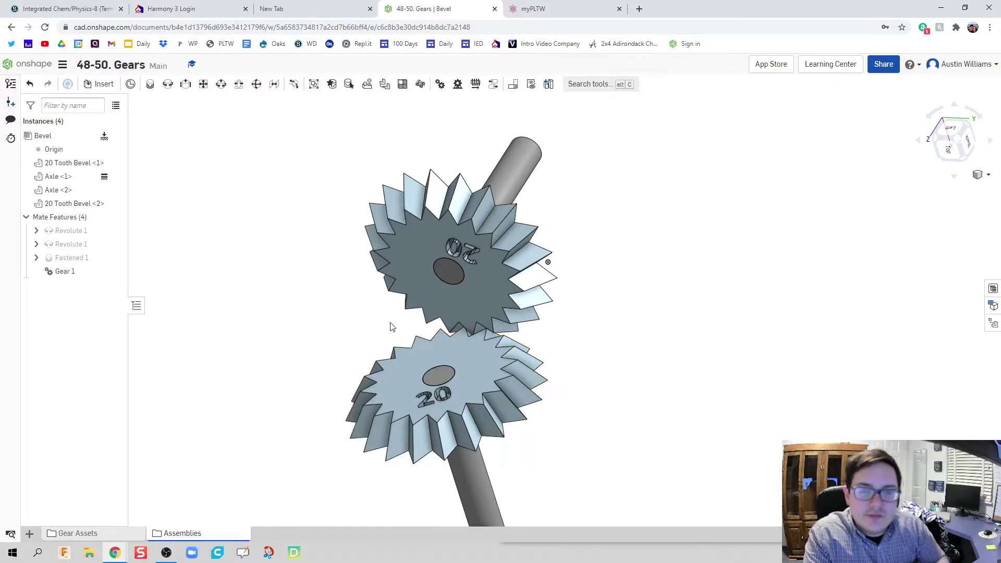
right_drag(375, 328, 322, 321)
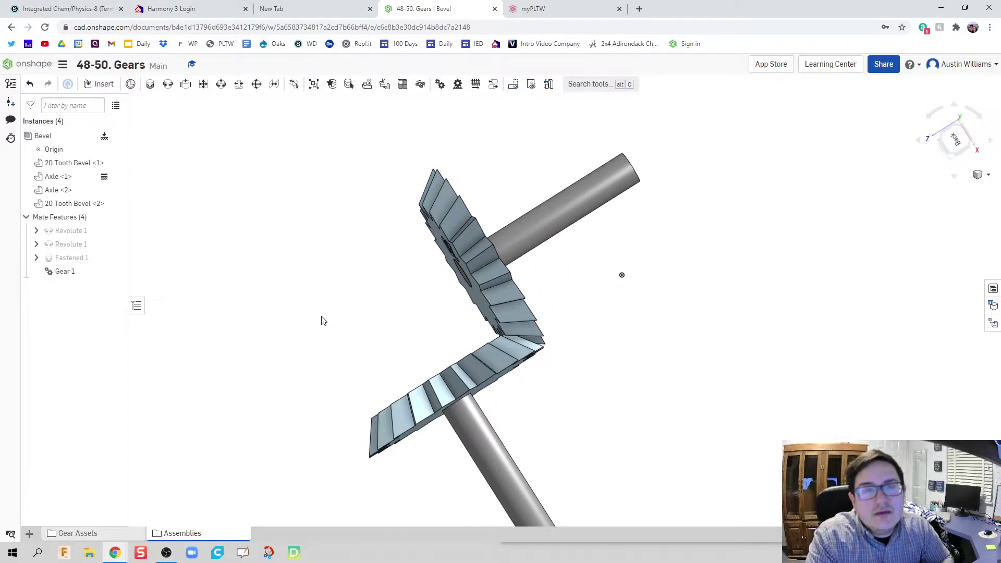
right_drag(365, 338, 431, 352)
drag(475, 341, 686, 391)
mouse_move(686, 391)
right_down()
mouse_move(733, 376)
mouse_move(694, 382)
mouse_move(655, 358)
mouse_move(679, 369)
right_up()
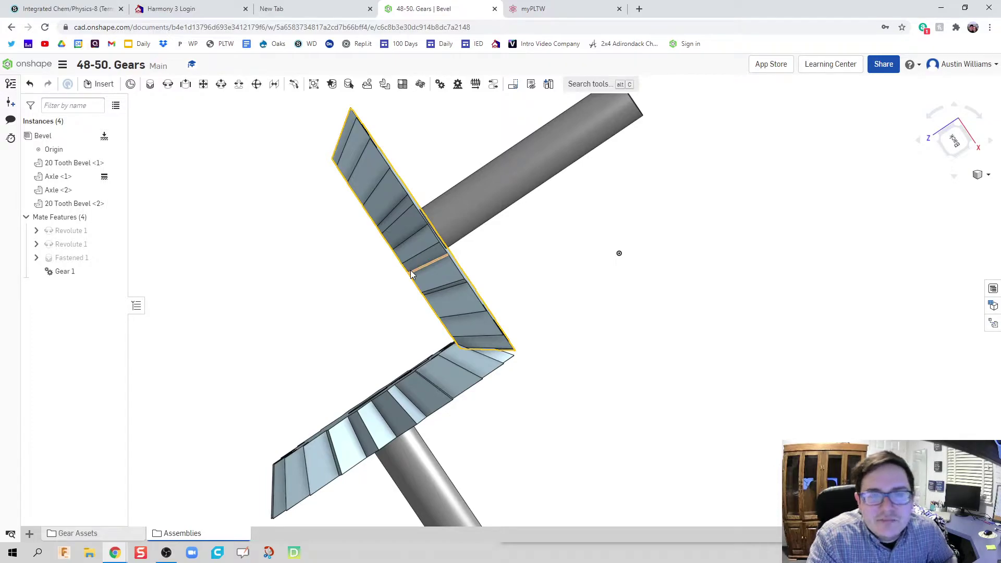
right_drag(280, 324, 318, 322)
middle_drag(280, 334, 422, 322)
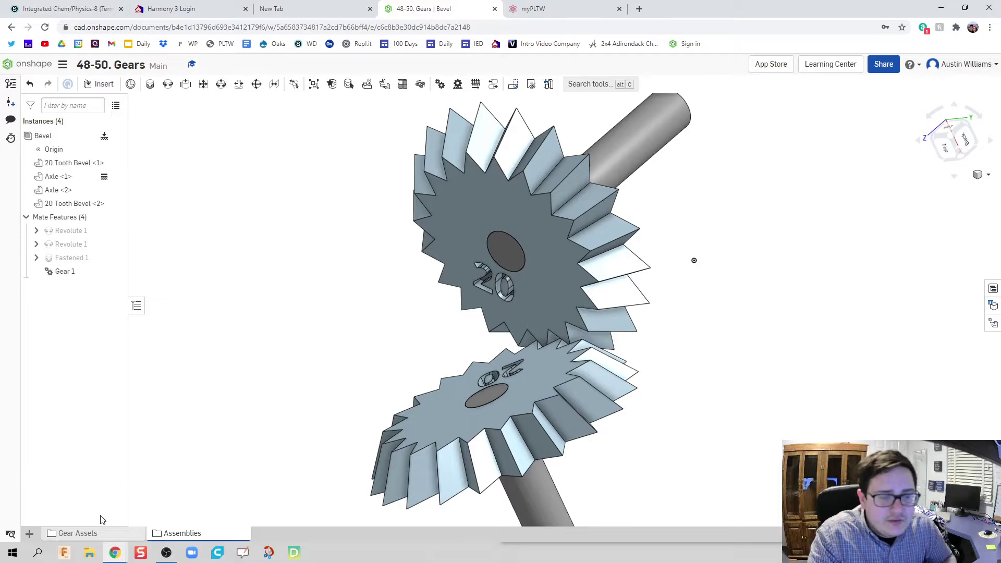
Step: Create a new Part Studio and start a sketch on the Top plane, viewed normal to that plane
click(29, 533)
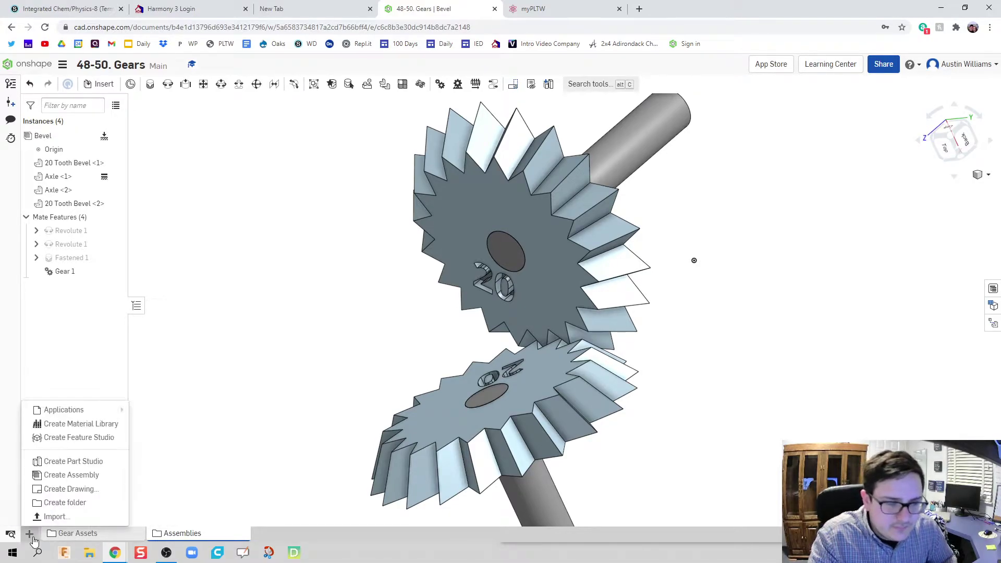
click(90, 463)
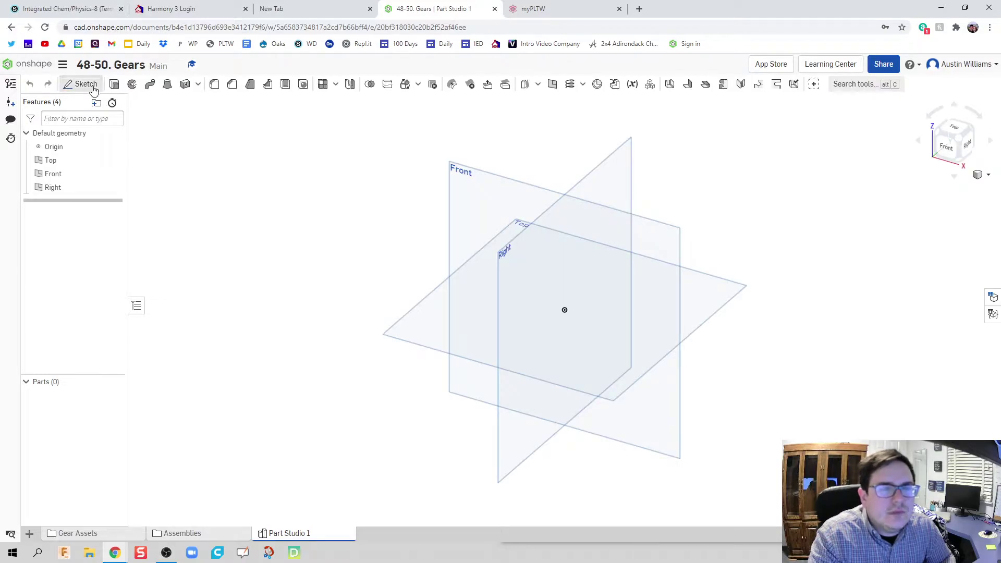
click(85, 84)
click(451, 330)
right_click(452, 329)
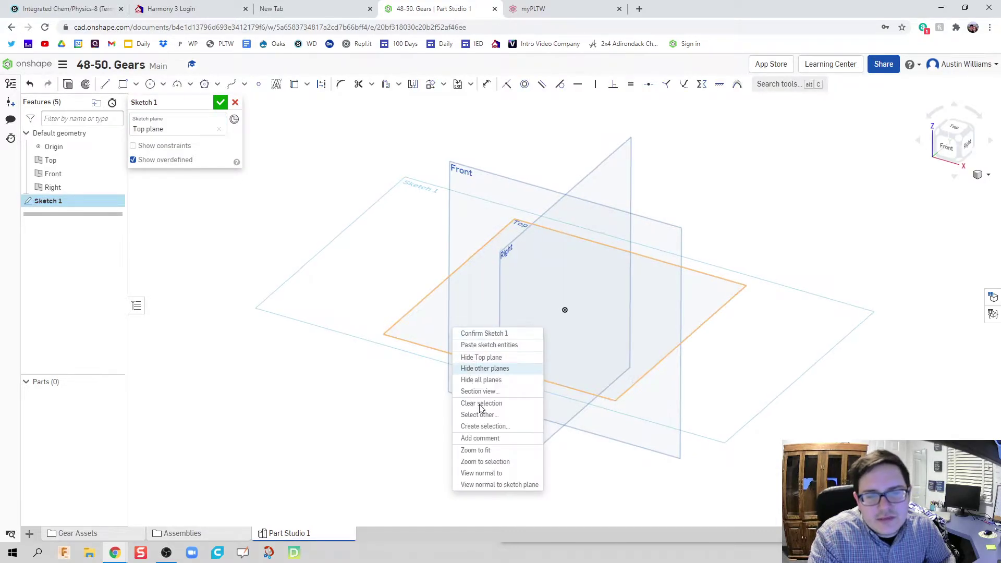
click(502, 472)
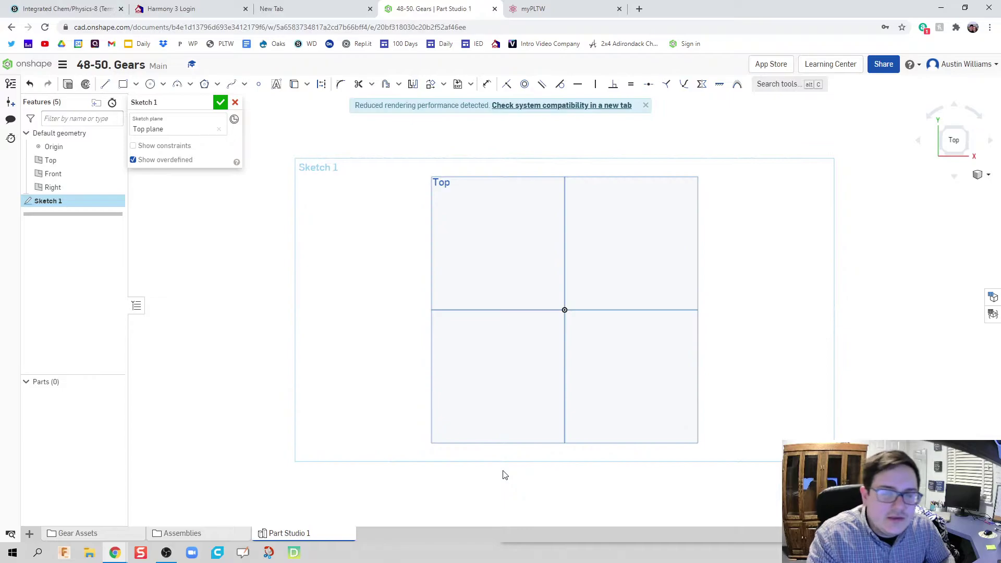
Step: Paste the copied 20-tooth gear profile below the origin in the sketch and finish the sketch
key(ctrl+v)
click(504, 475)
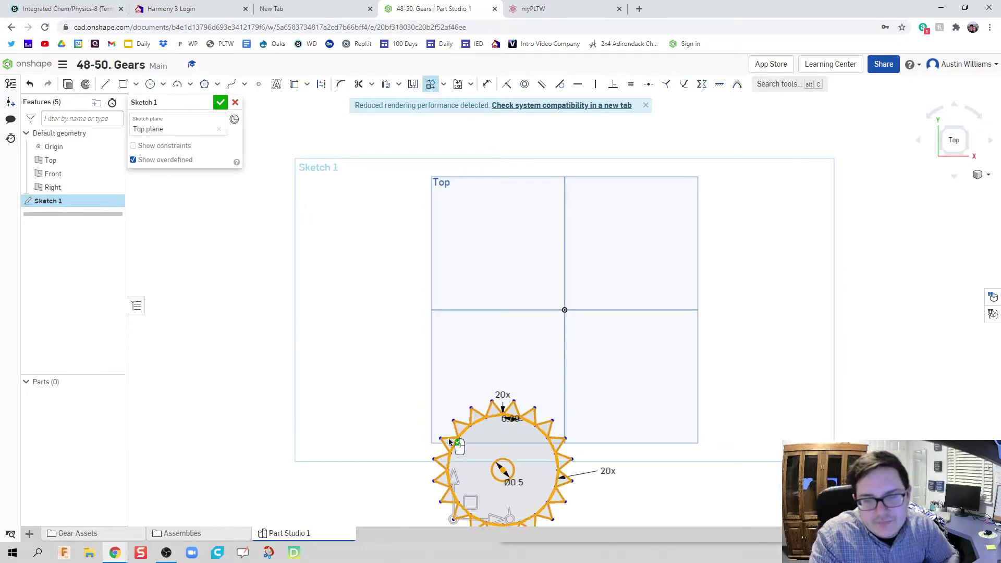
middle_drag(428, 346, 413, 226)
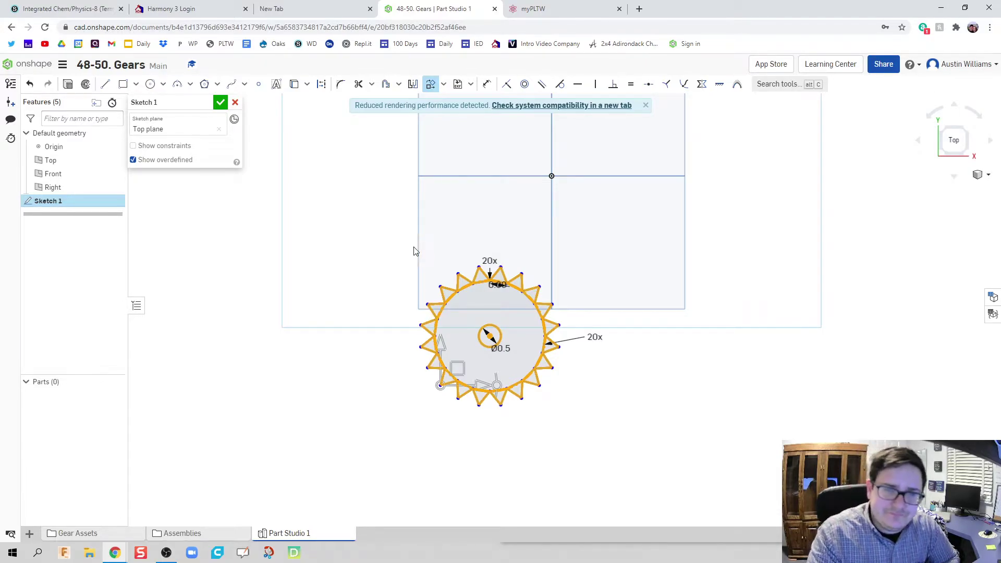
key(Escape)
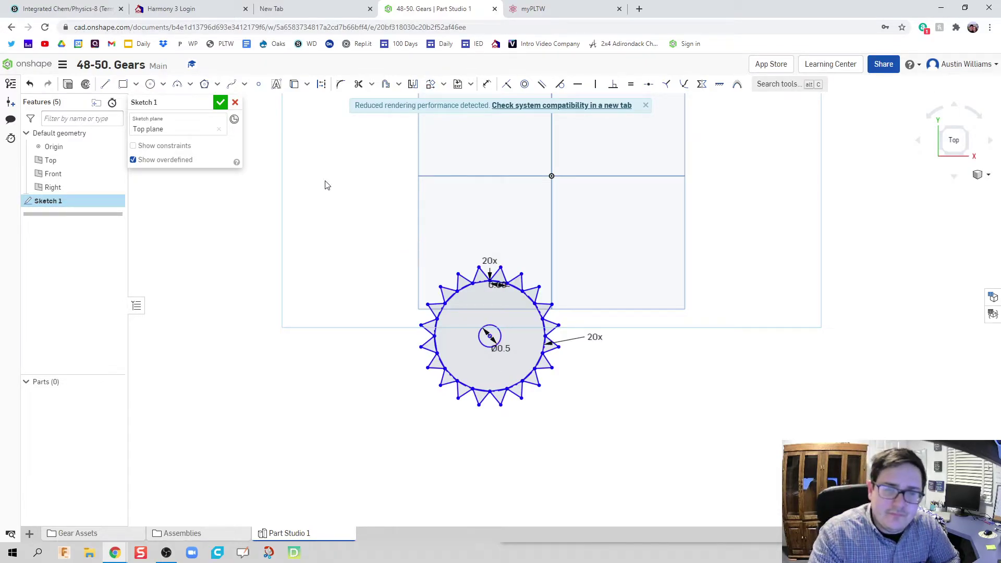
click(221, 103)
mouse_move(333, 226)
right_down()
mouse_move(394, 282)
mouse_move(322, 280)
mouse_move(339, 282)
right_up()
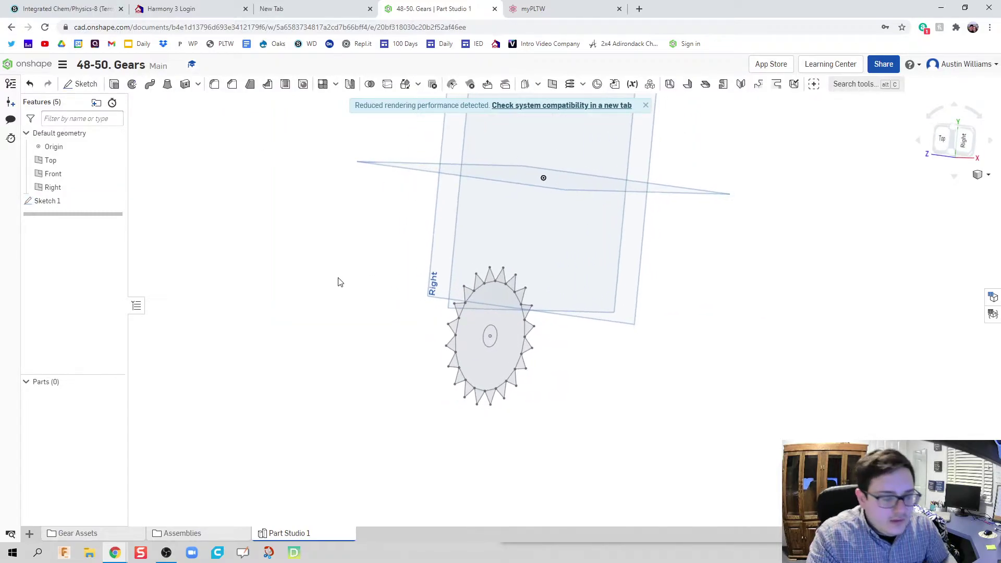
Step: Try to extrude the gear by picking the disc and tooth regions one by one, and clear the selected regions
key(shift+e)
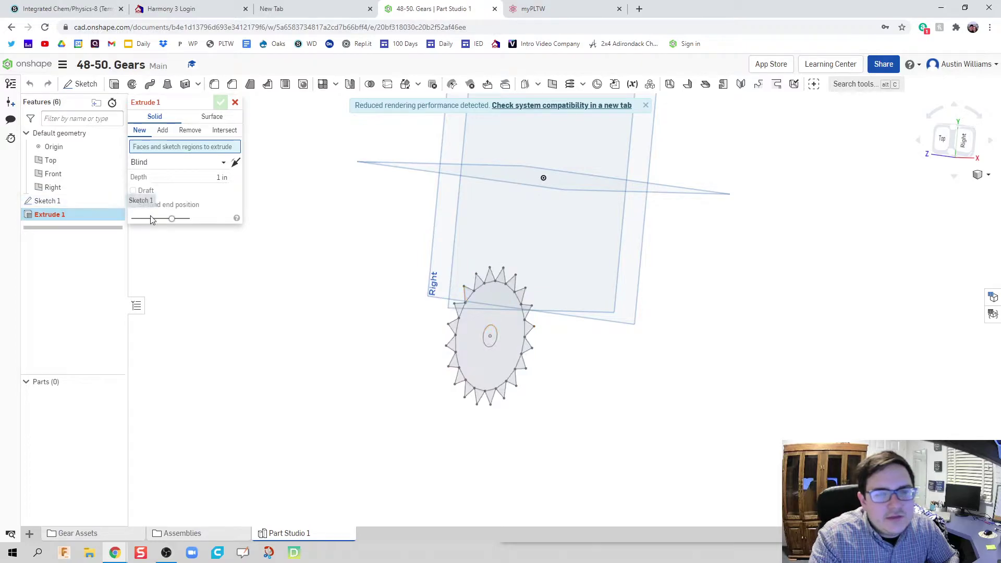
click(508, 344)
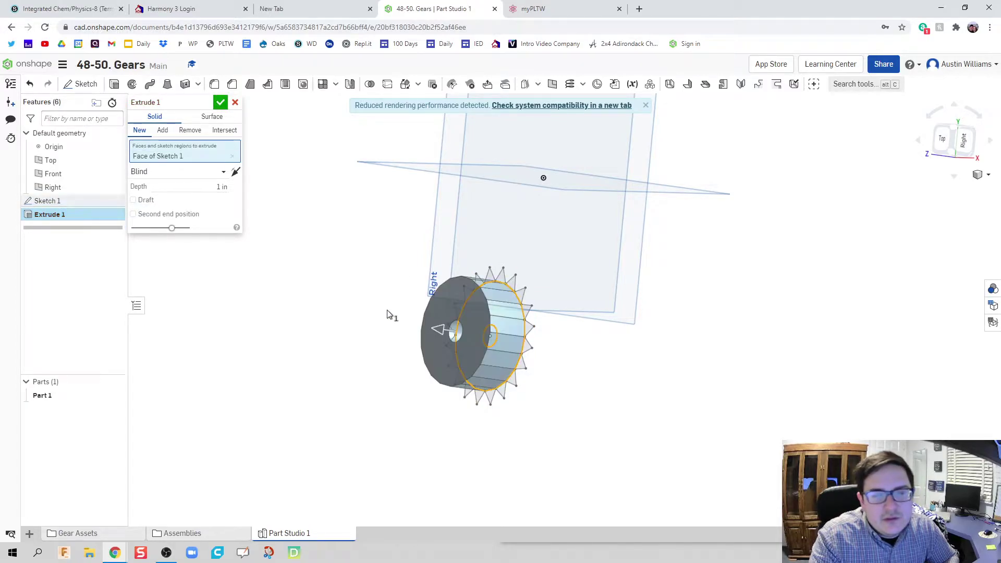
right_drag(386, 318, 465, 334)
click(452, 275)
click(466, 270)
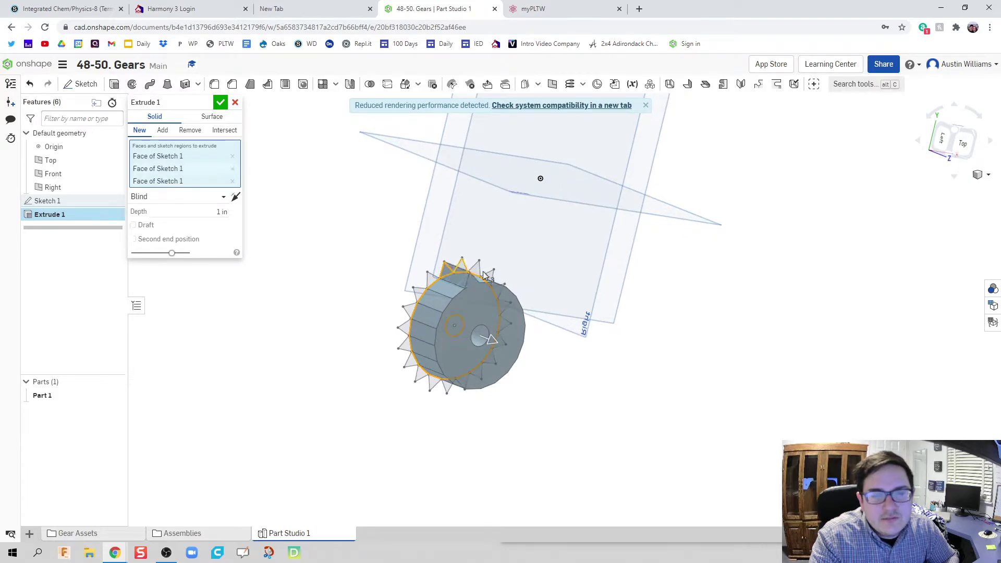
click(482, 272)
click(496, 287)
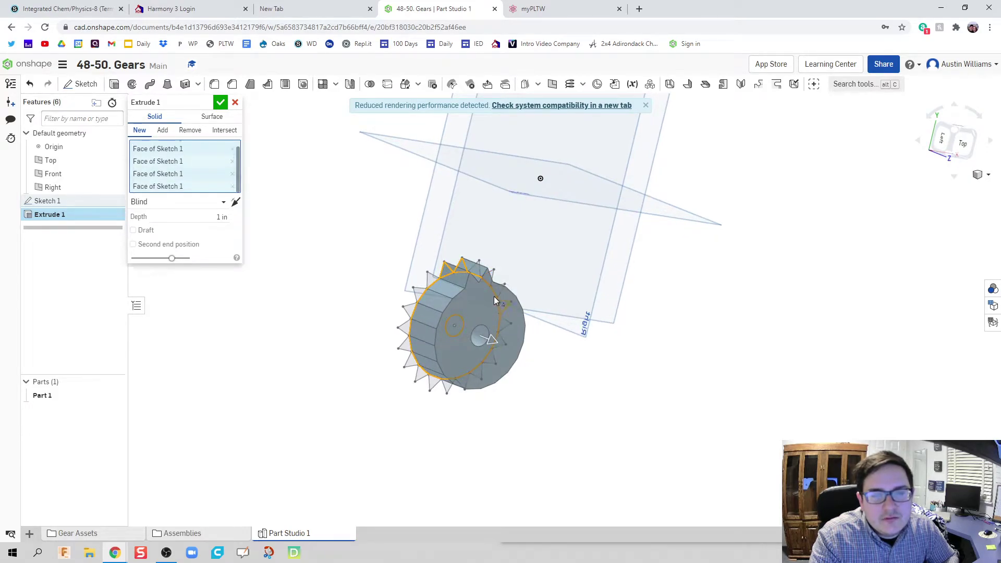
click(493, 296)
click(232, 158)
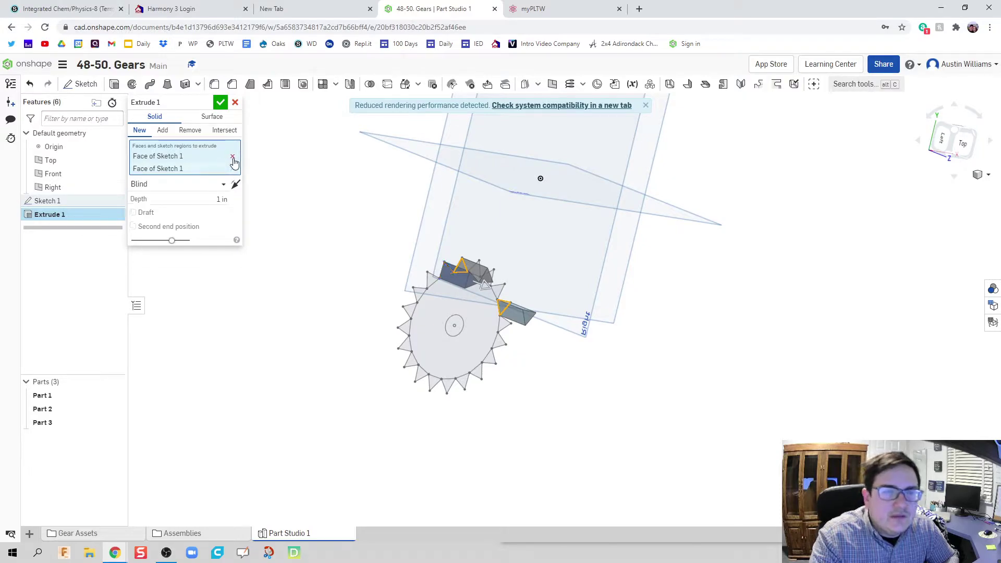
click(233, 157)
click(232, 157)
click(233, 157)
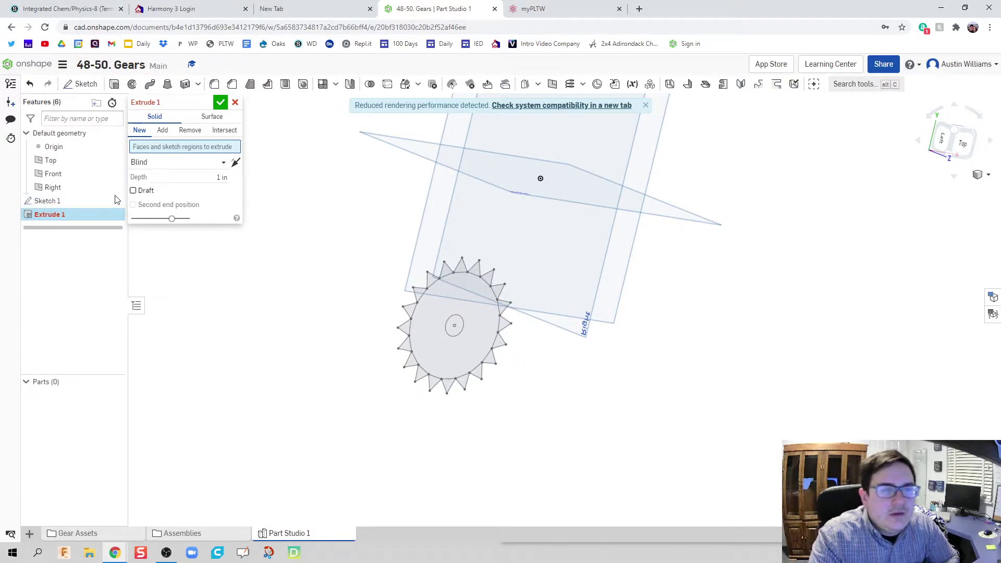
Step: Extrude the entire gear sketch as a new solid with a draft of 20 degrees tapering inward
click(90, 208)
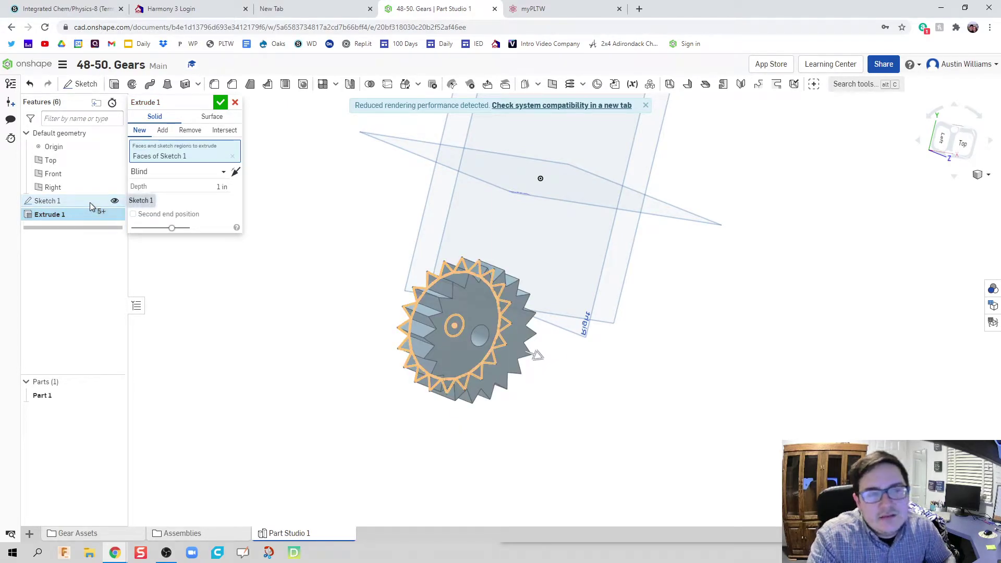
mouse_move(216, 284)
right_down()
mouse_move(190, 284)
mouse_move(416, 313)
mouse_move(387, 292)
mouse_move(394, 307)
mouse_move(259, 286)
mouse_move(292, 300)
mouse_move(252, 266)
right_up()
scroll(336, 316, up, 3)
click(134, 199)
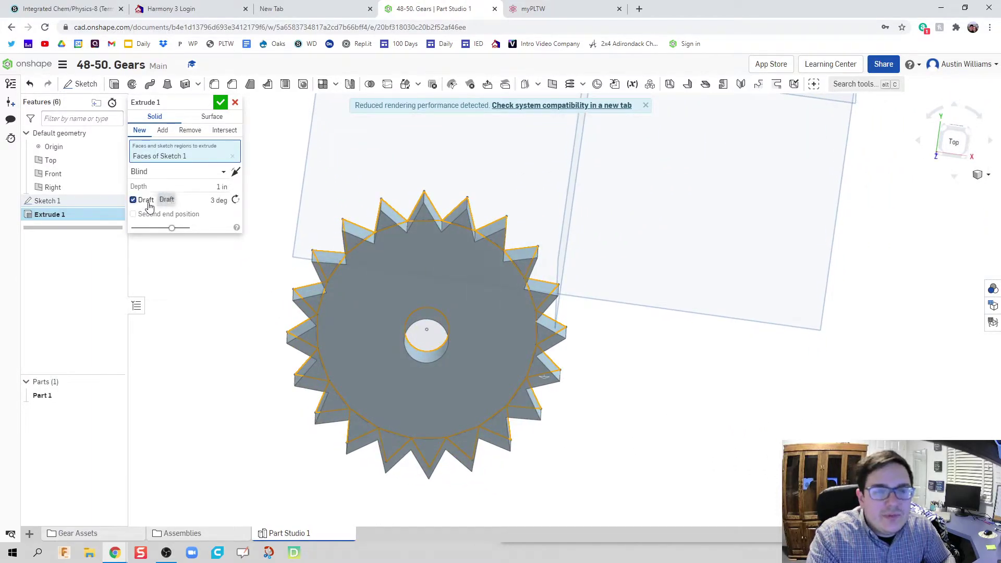
click(185, 202)
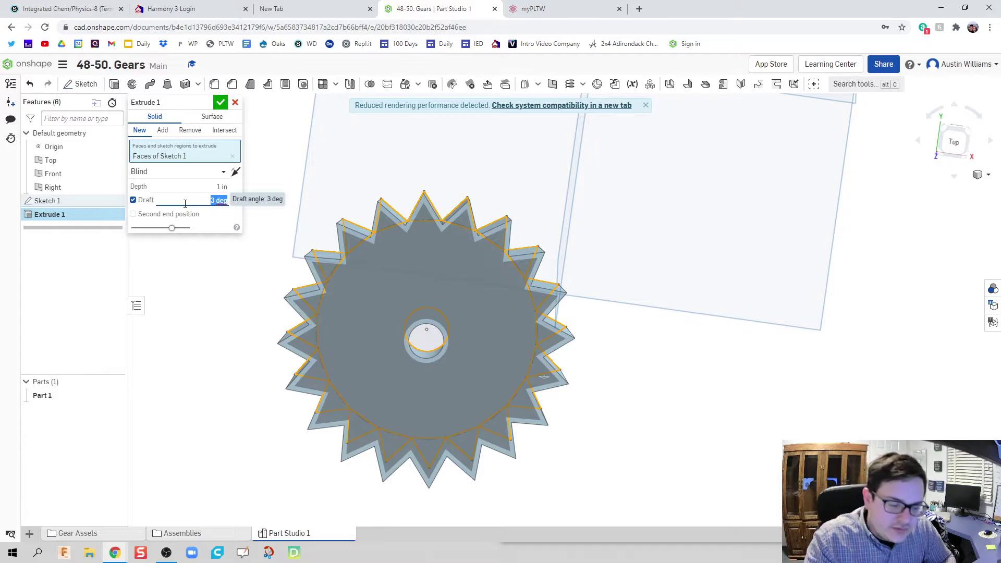
text(20)
key(Return)
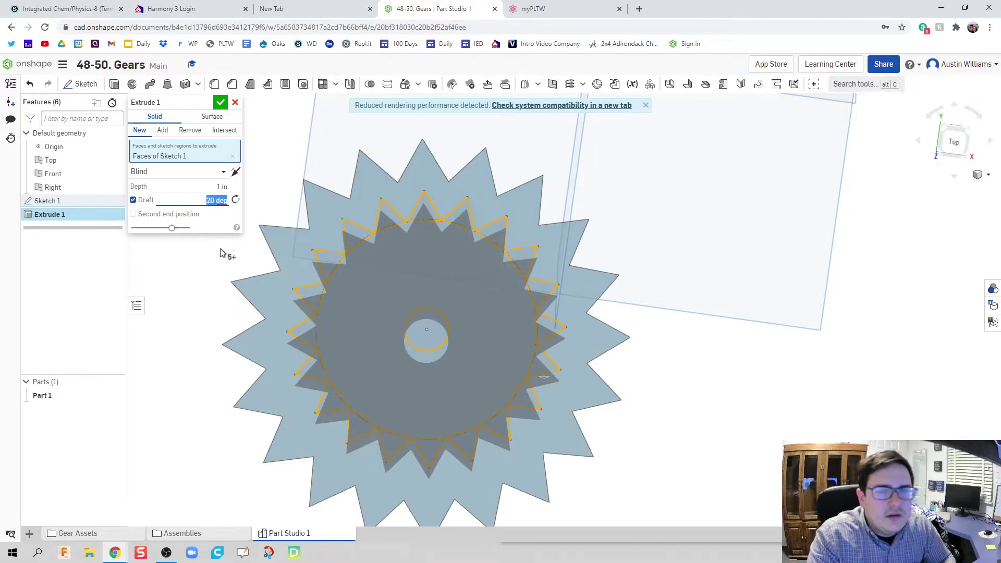
right_drag(212, 317, 217, 307)
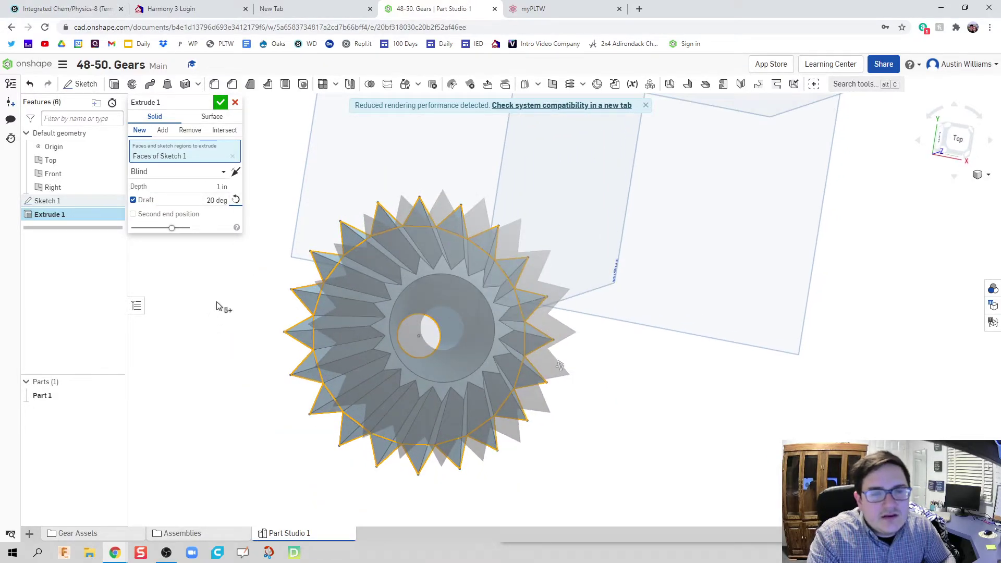
Step: Include the centre circle region in the gear extrusion, set the depth to 0.5 in and accept it
click(413, 338)
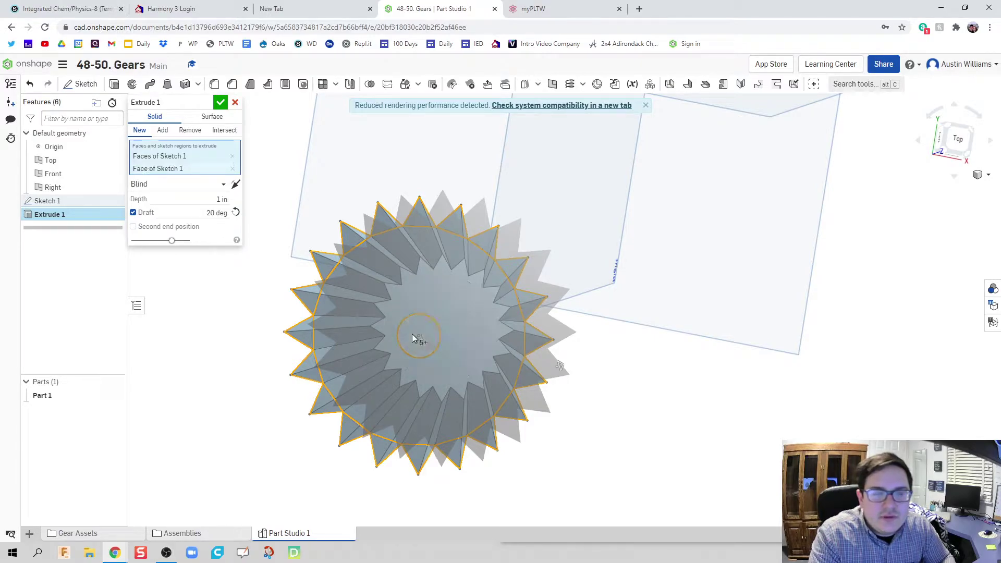
click(190, 197)
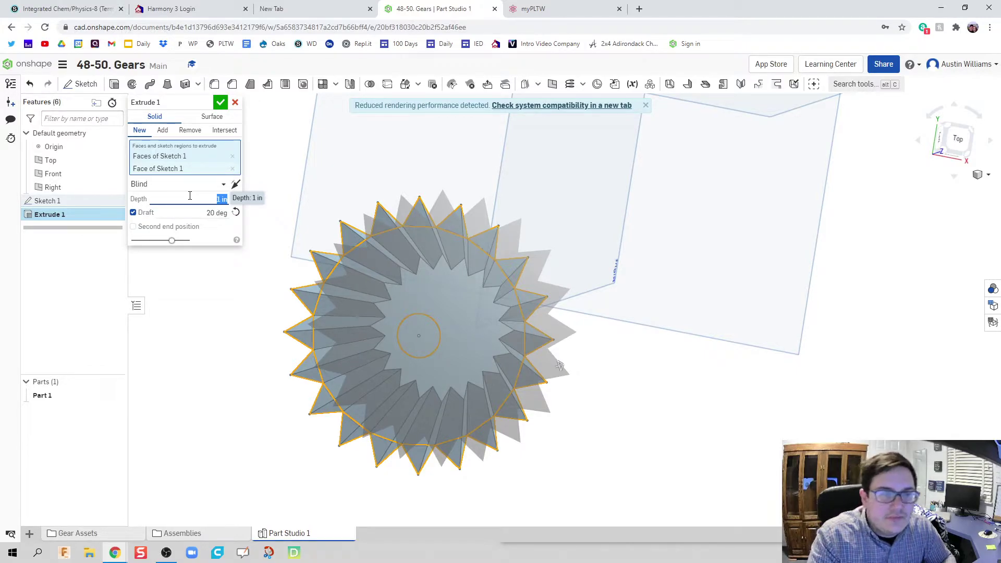
text(0.5)
key(Return)
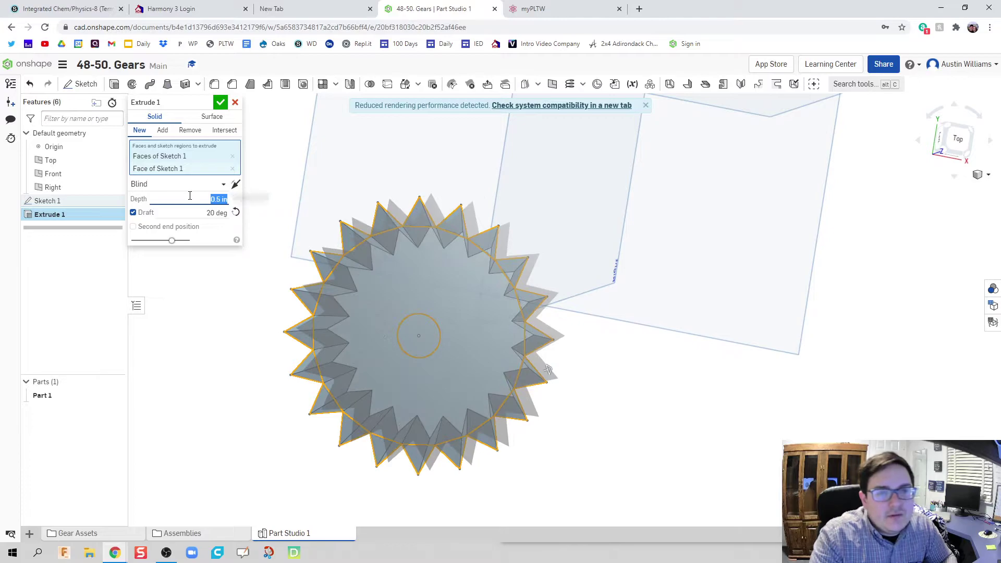
mouse_move(209, 342)
right_down()
mouse_move(224, 351)
mouse_move(214, 359)
right_up()
click(220, 102)
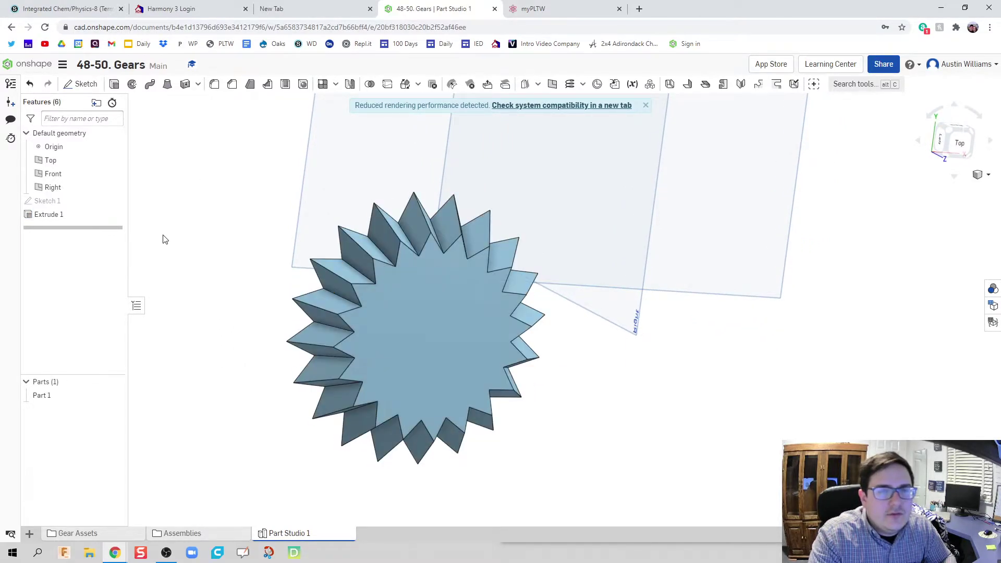
Step: Show the gear sketch and cut its centre circle through the gear with a 1 in Remove extrusion in the reversed direction
click(120, 201)
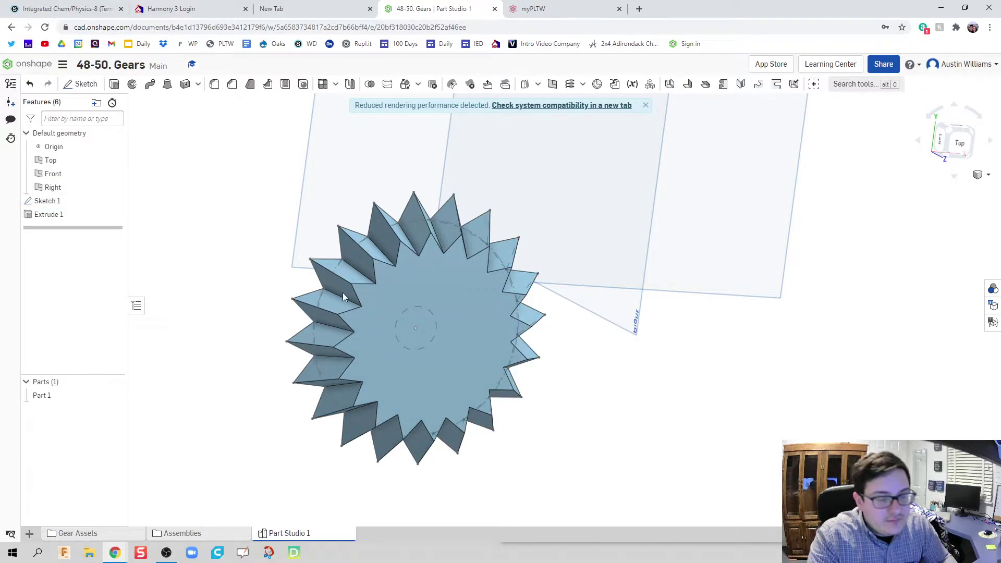
key(shift+e)
click(416, 326)
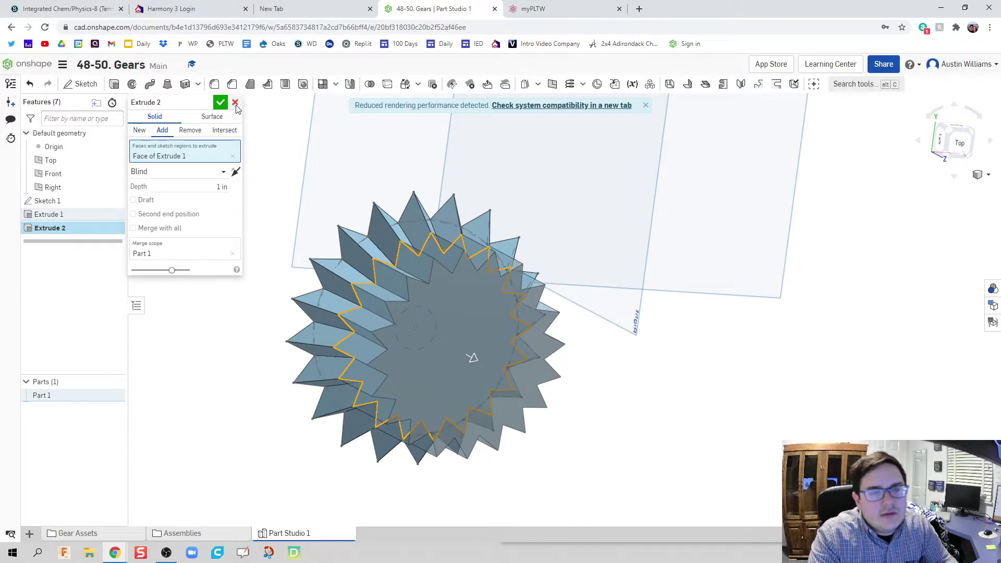
click(232, 156)
mouse_move(246, 340)
right_down()
mouse_move(297, 358)
mouse_move(207, 344)
right_up()
click(379, 326)
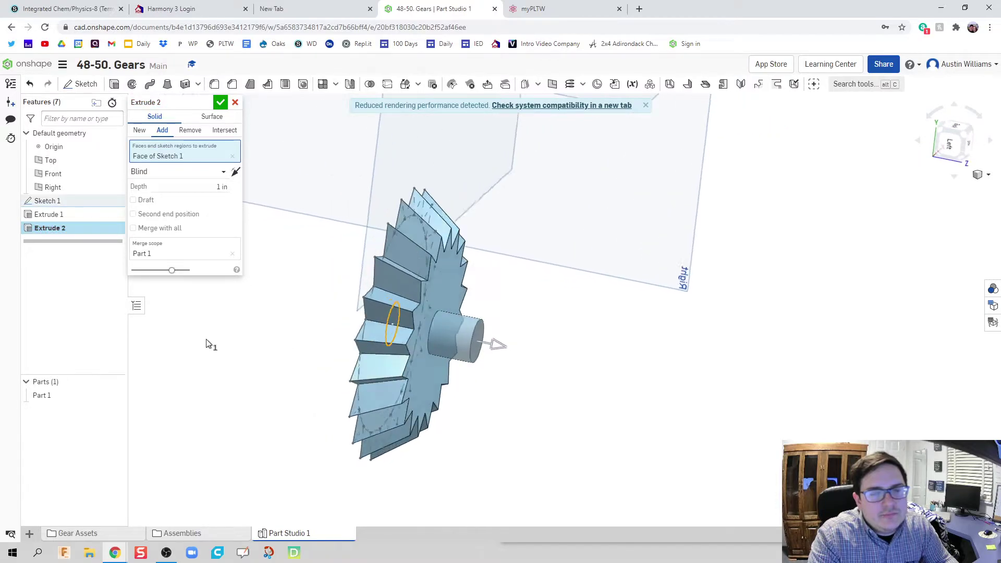
click(190, 130)
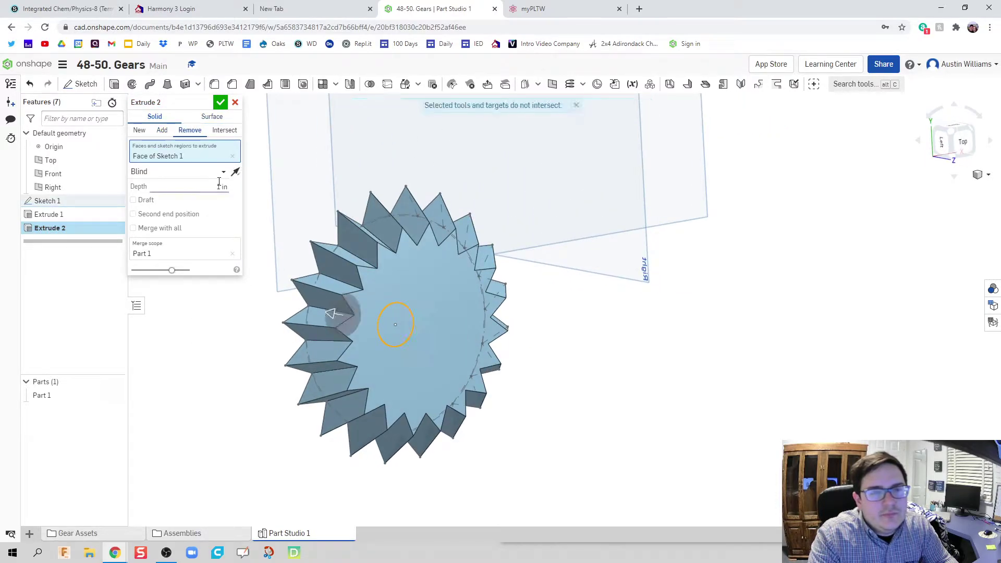
click(235, 171)
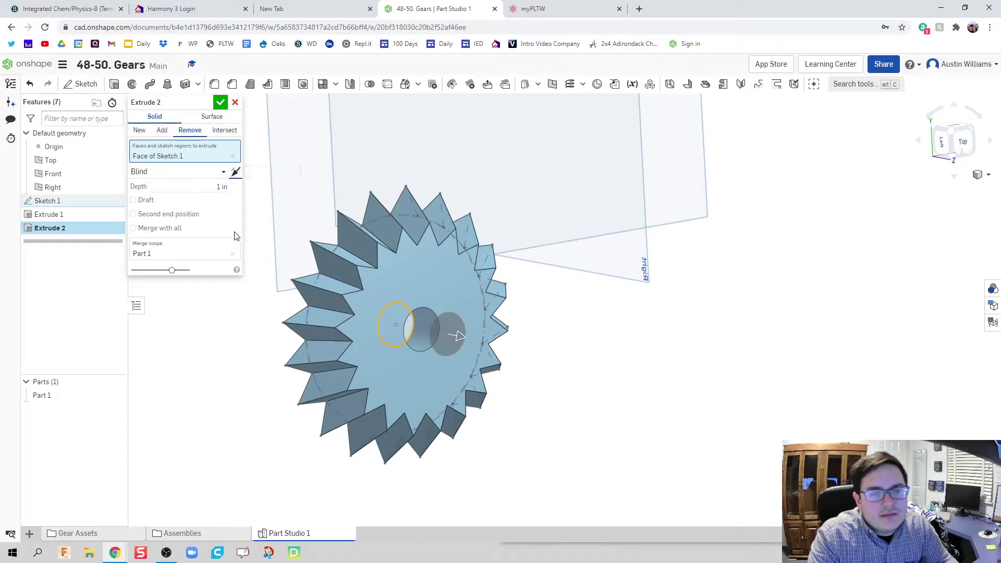
right_drag(241, 385, 241, 281)
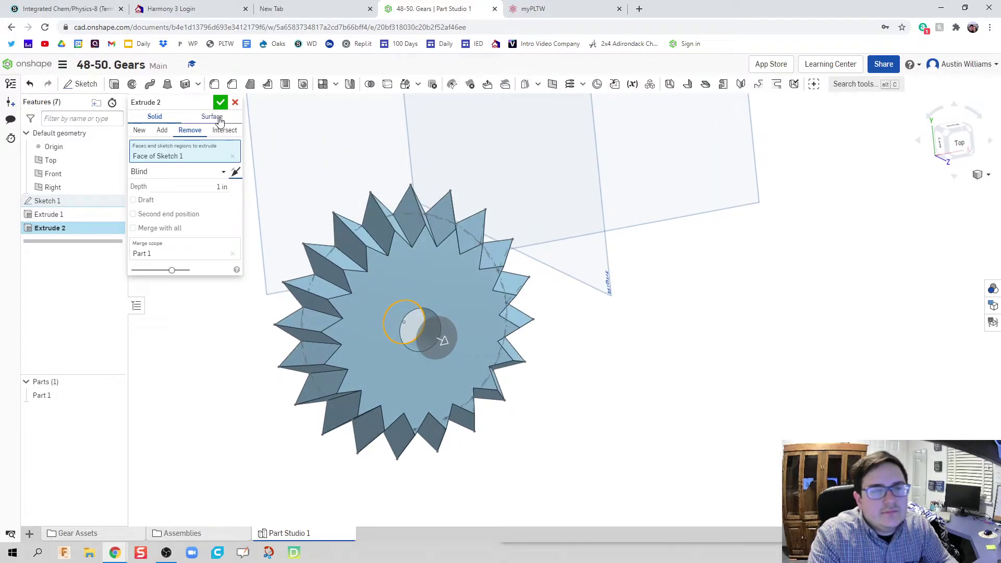
click(220, 102)
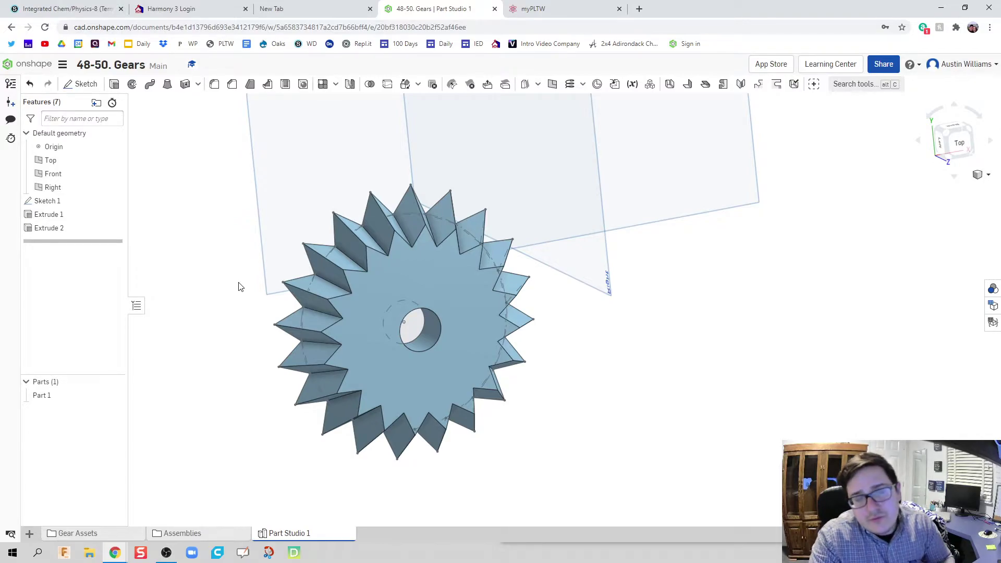
mouse_move(243, 296)
right_down()
mouse_move(269, 280)
mouse_move(239, 291)
right_up()
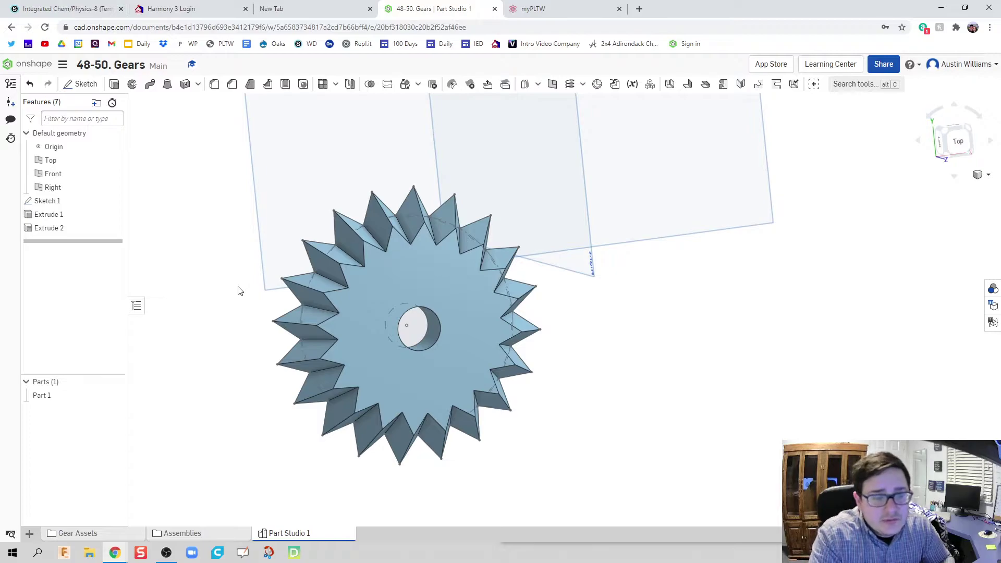
Step: Create a new assembly and insert the bevel gear from Part Studio 1 into it
click(30, 532)
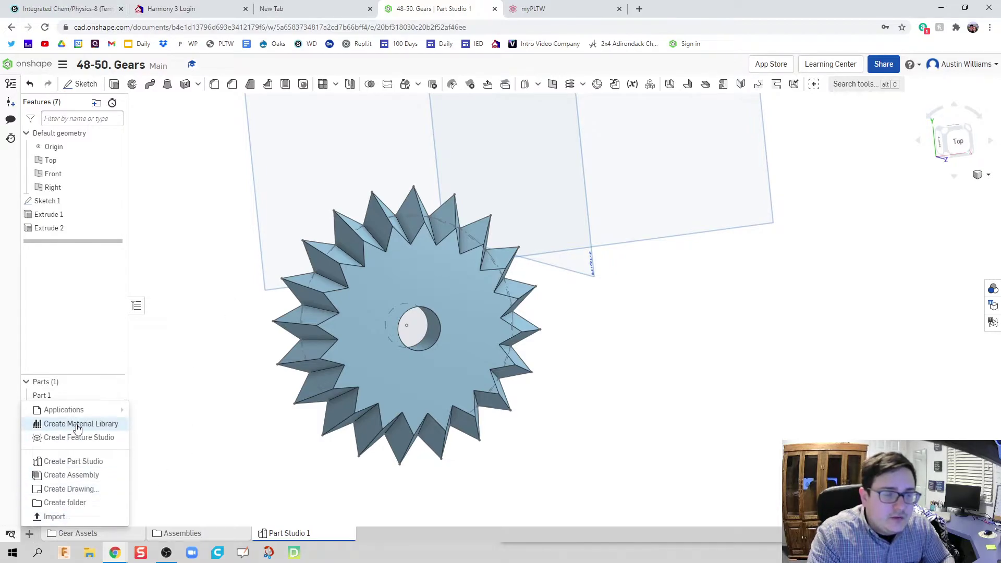
click(76, 478)
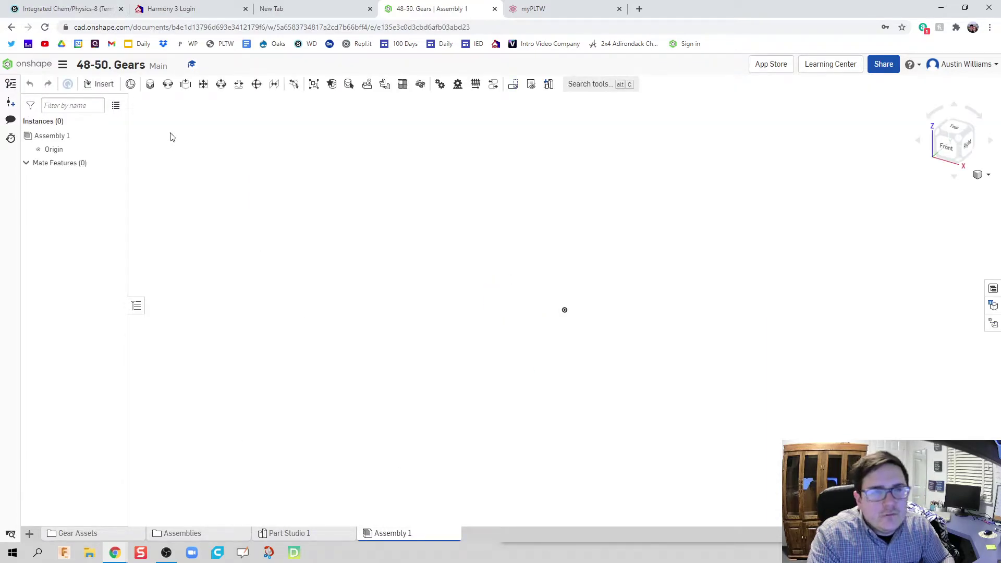
click(99, 83)
click(193, 272)
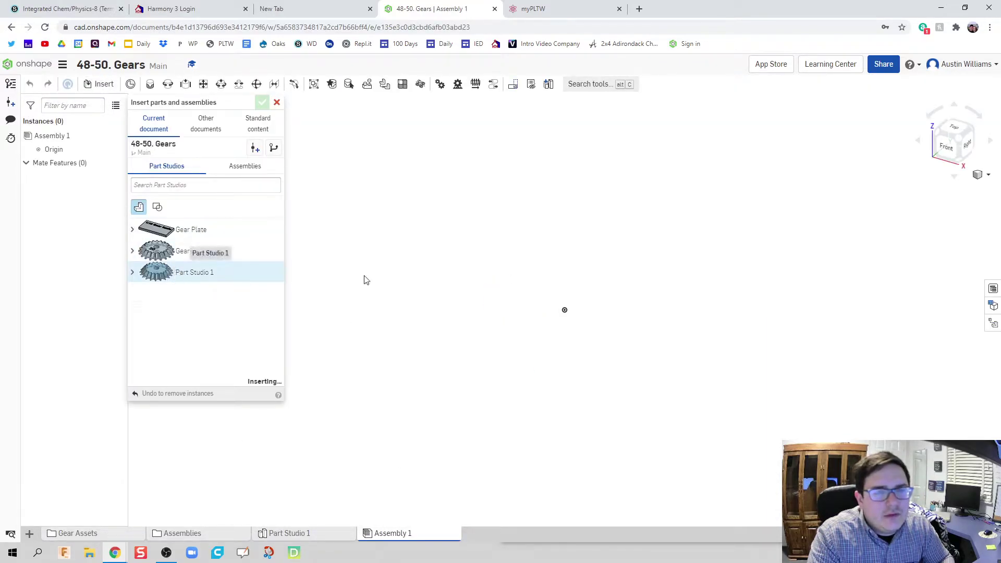
click(536, 286)
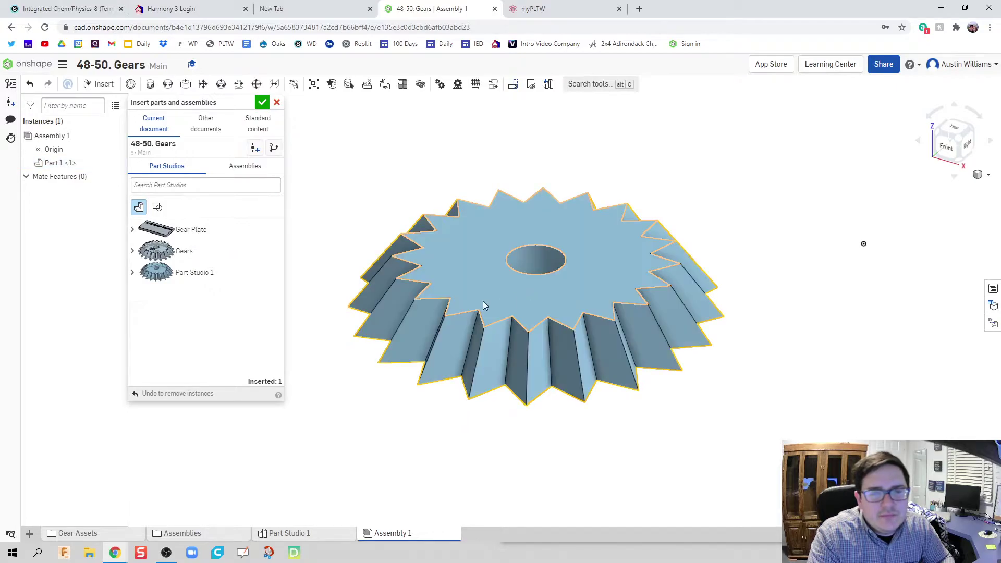
Step: Insert the Plate and the Axle from the Gears part studio, placing the axle beside the bevel gear
click(132, 252)
click(179, 372)
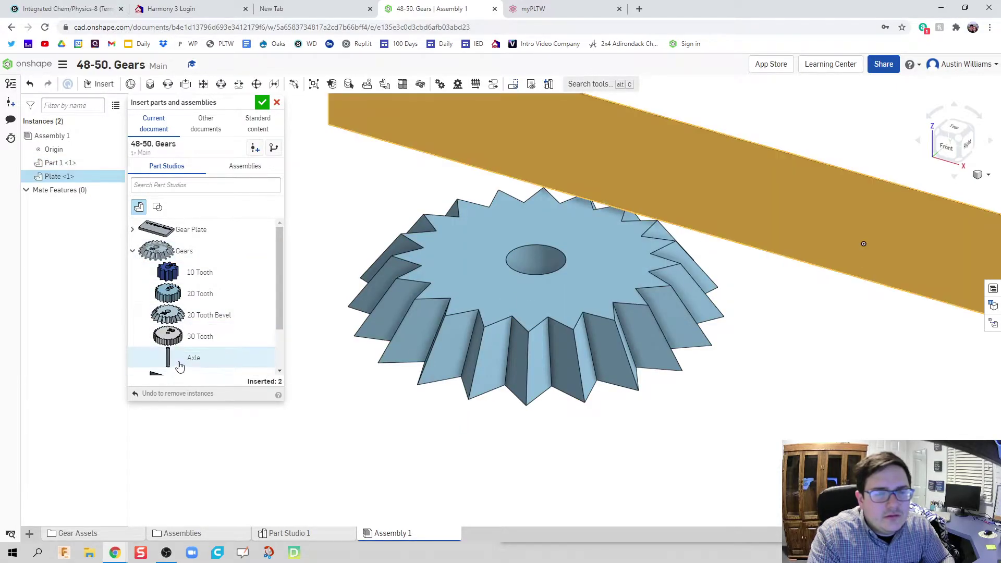
click(178, 365)
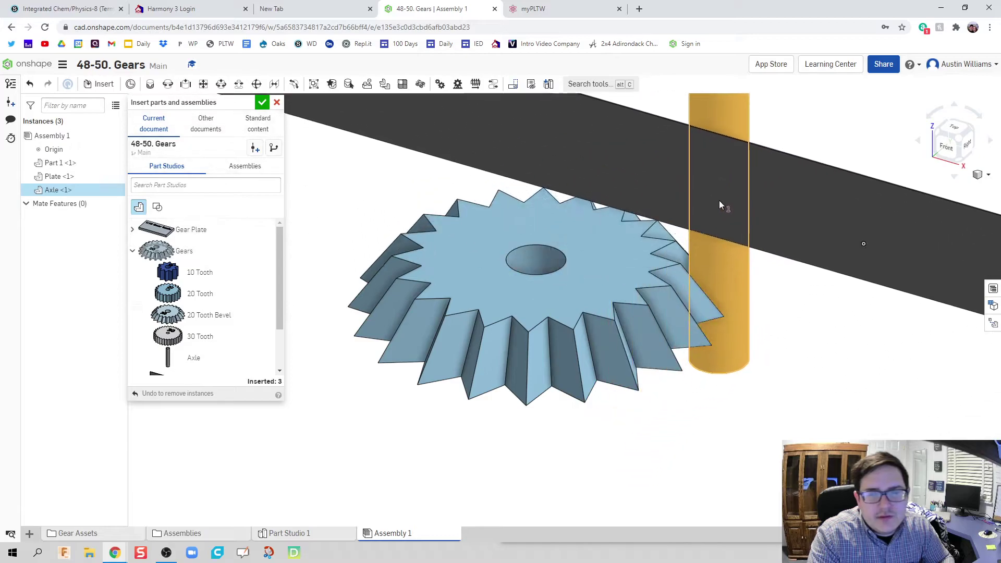
click(720, 203)
key(f)
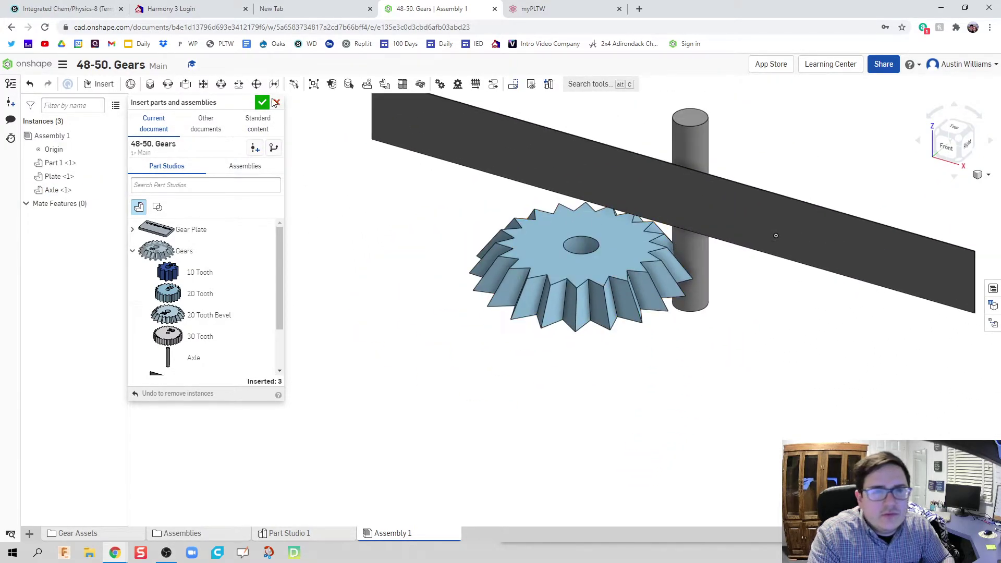
Step: Finish inserting parts and delete the plate from the assembly
click(275, 103)
click(501, 139)
key(Delete)
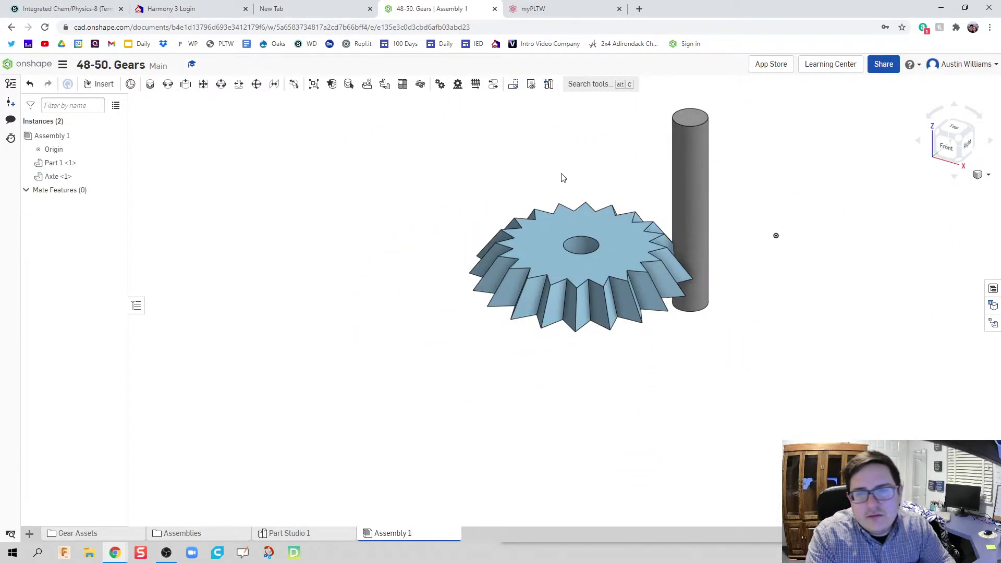
Step: Join the centre of the gear's hole to the top end of the axle with a Revolute mate
middle_drag(563, 178, 373, 240)
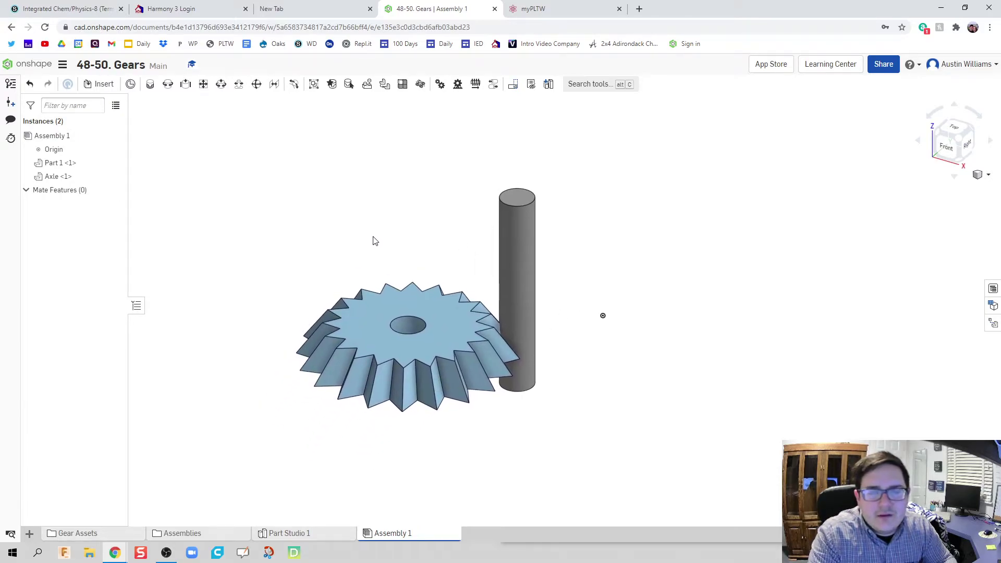
click(167, 85)
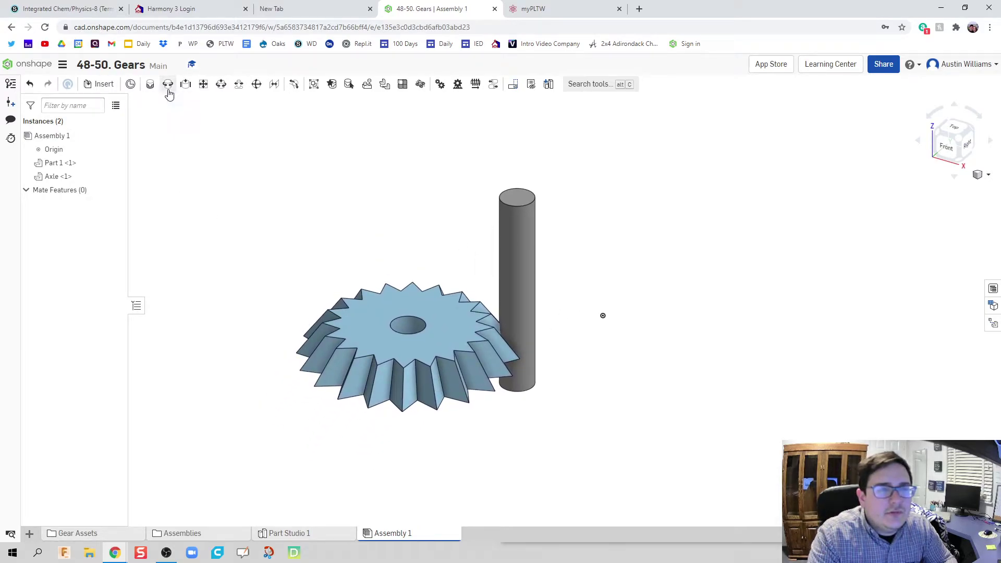
click(407, 326)
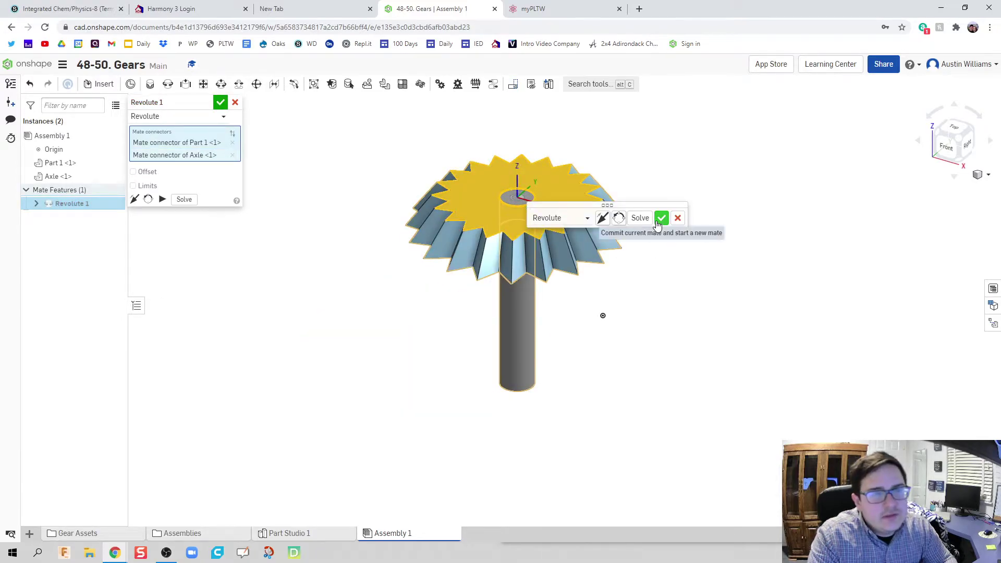
click(661, 218)
scroll(330, 328, down, 3)
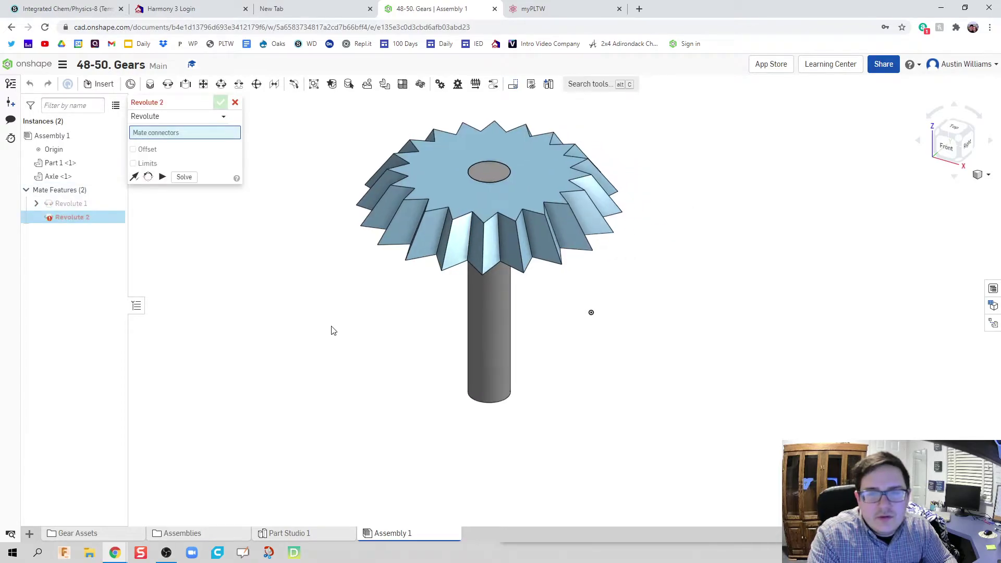
middle_drag(315, 317, 268, 342)
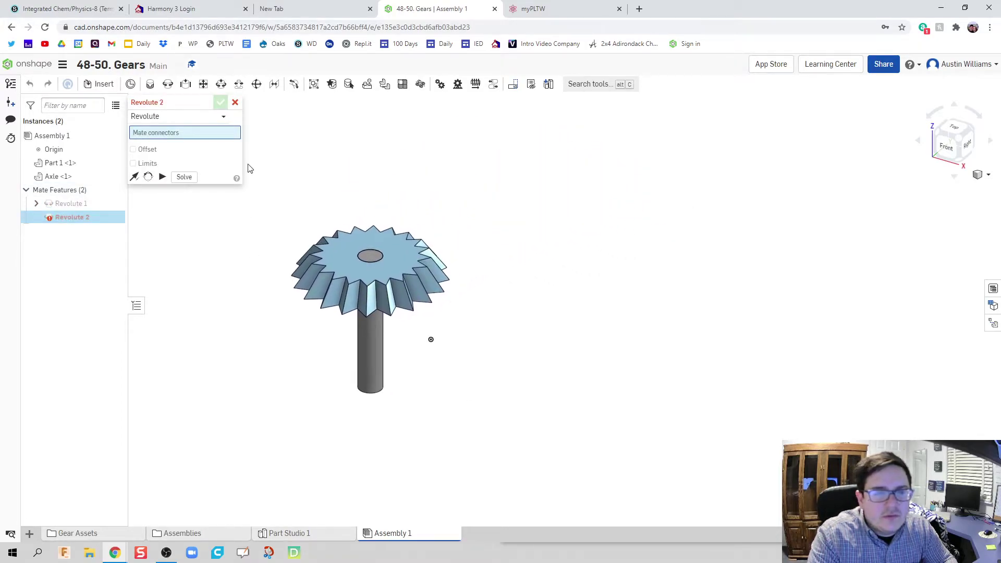
click(236, 105)
Step: Copy the gear and axle together and paste the duplicate pair beside the original
right_drag(234, 198, 262, 287)
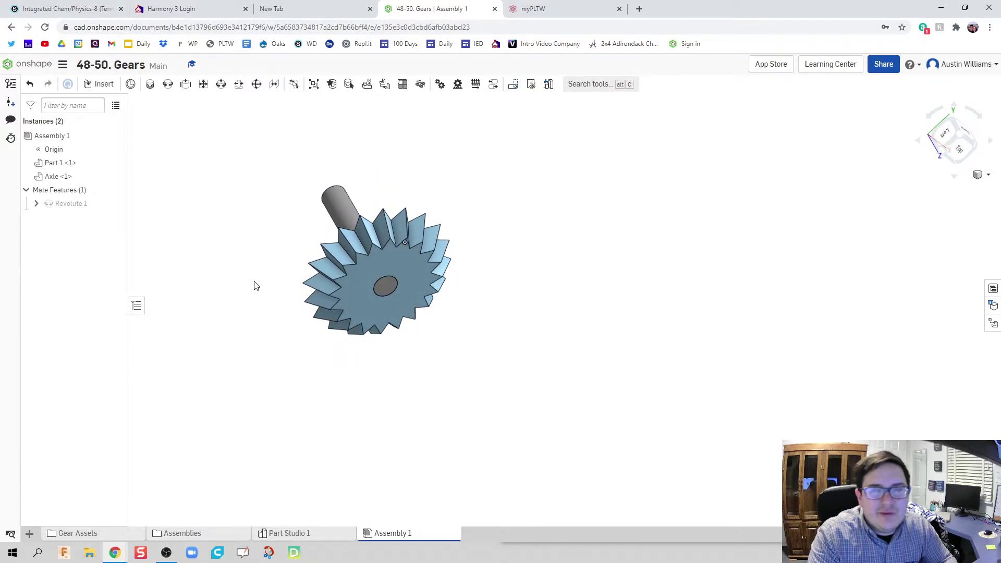
click(59, 164)
shift+click(54, 177)
right_click(54, 178)
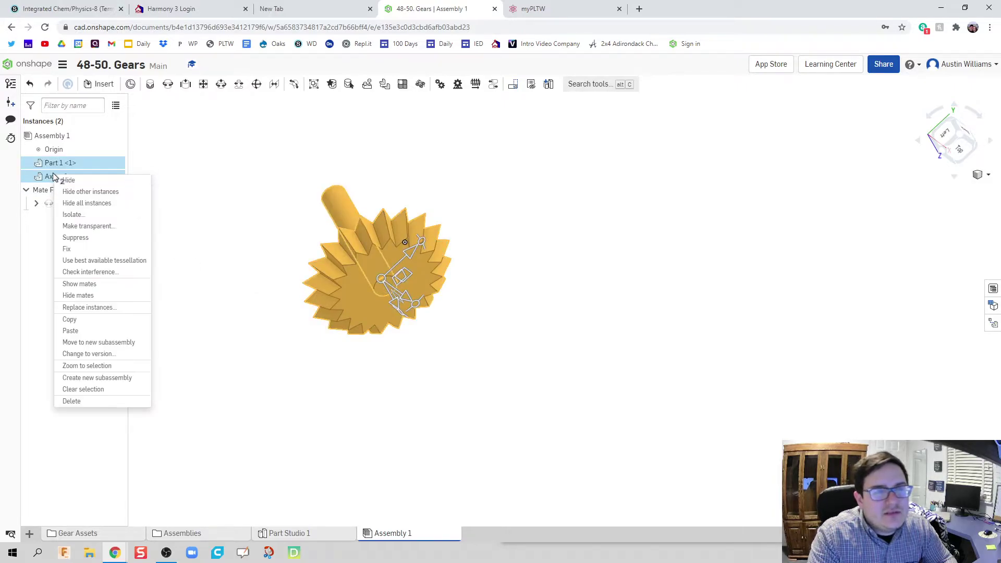
click(99, 323)
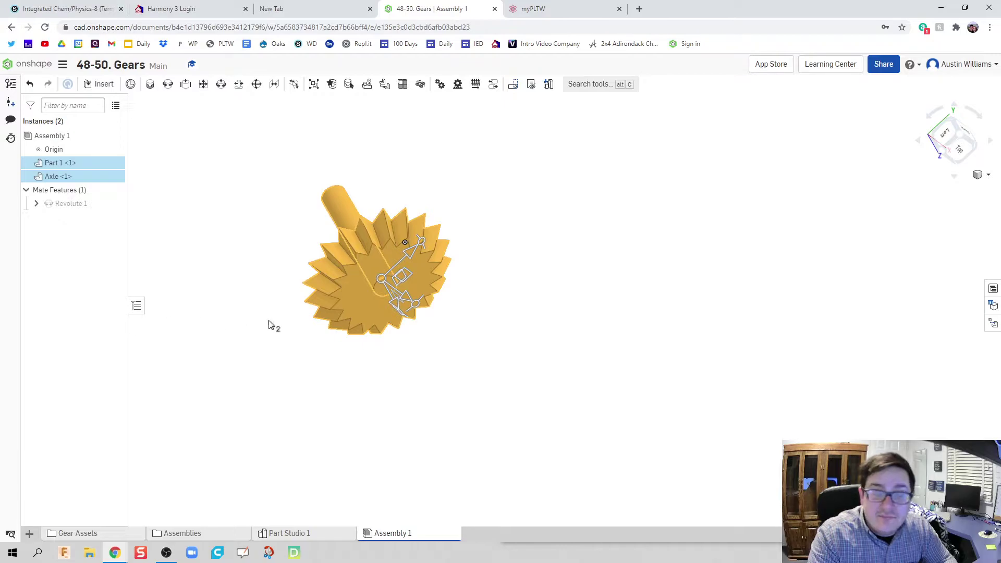
click(428, 342)
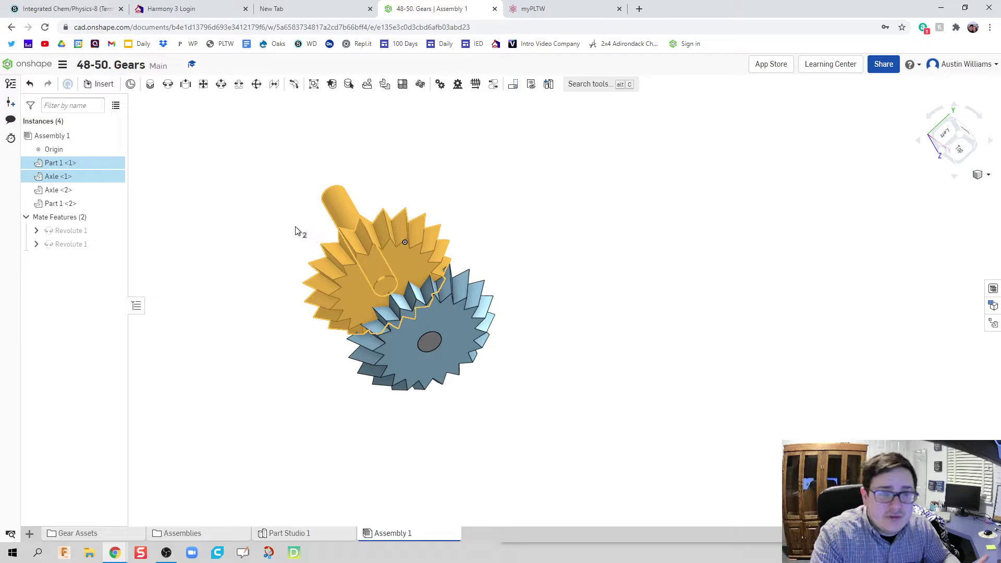
click(612, 299)
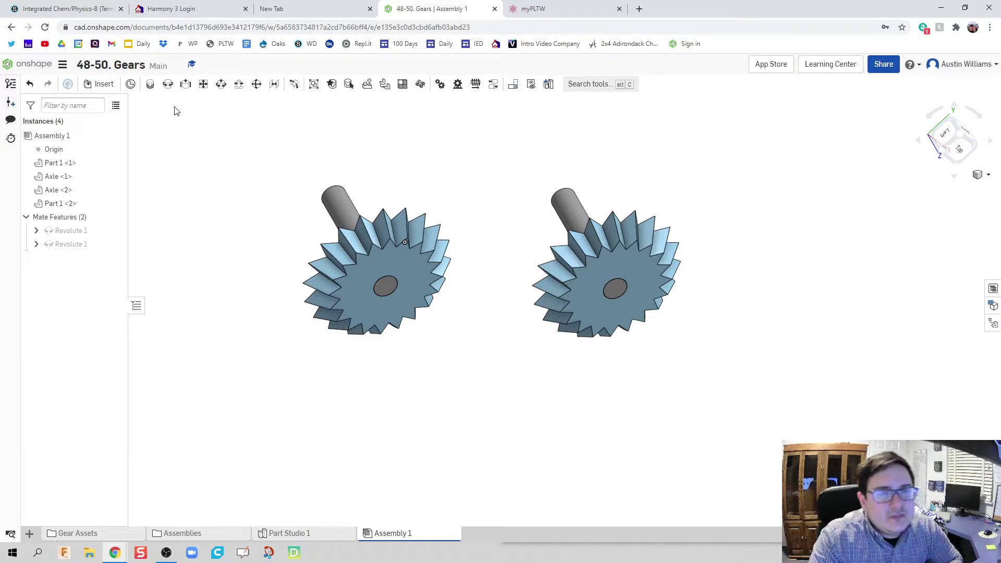
Step: Hide both gears and apply a Fastened mate between the end-face centres of the two axles
click(151, 85)
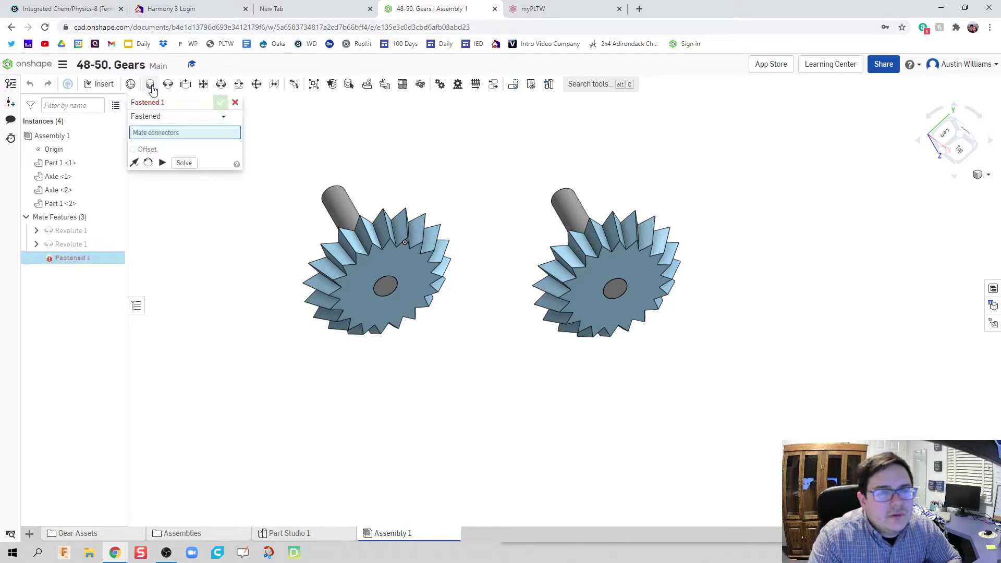
right_drag(267, 321, 257, 320)
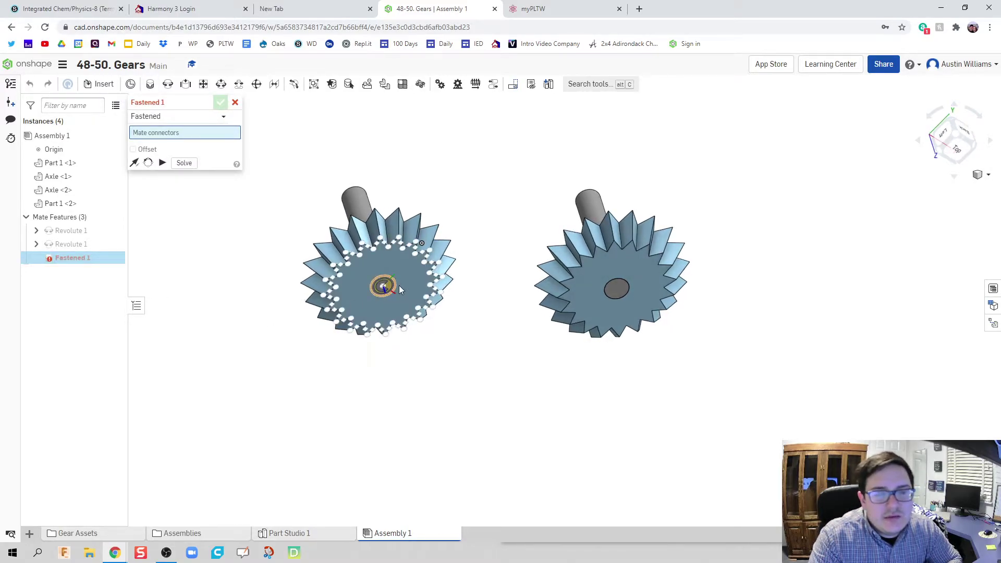
click(115, 203)
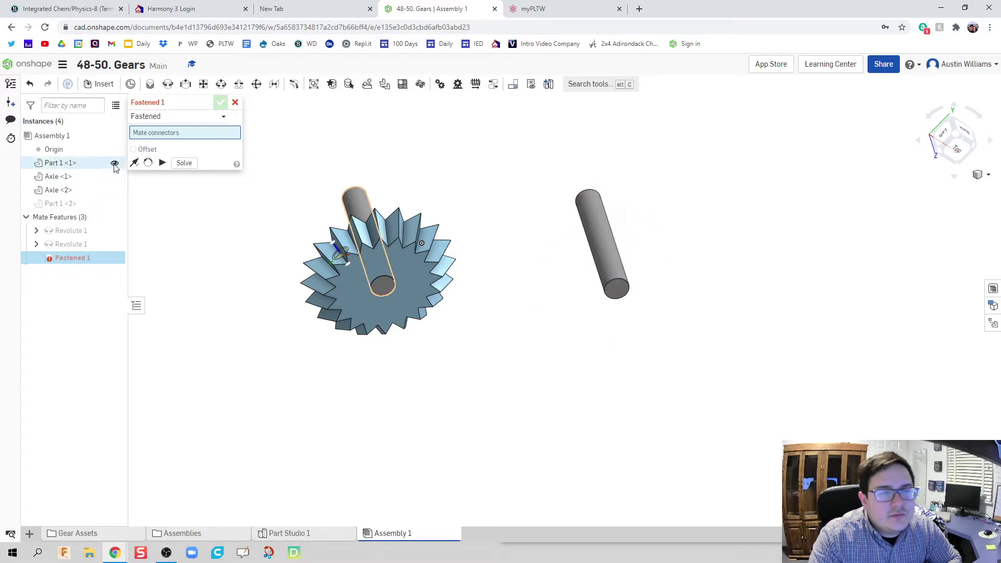
click(115, 164)
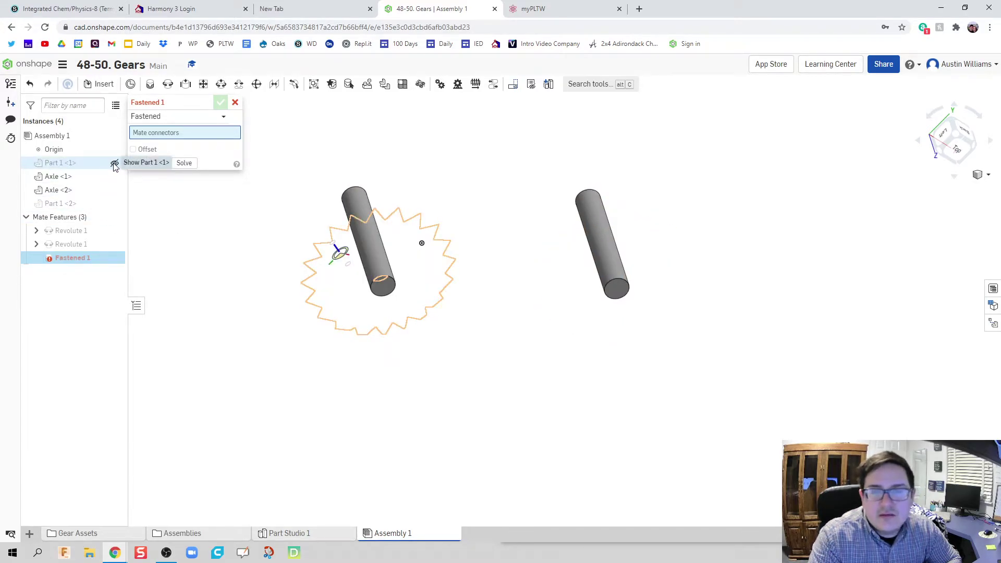
click(382, 285)
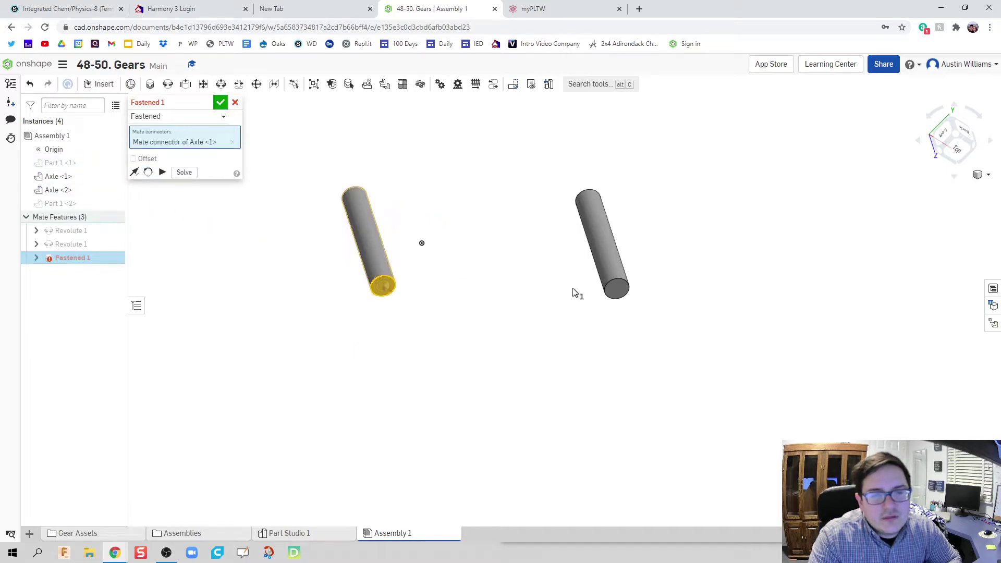
click(616, 291)
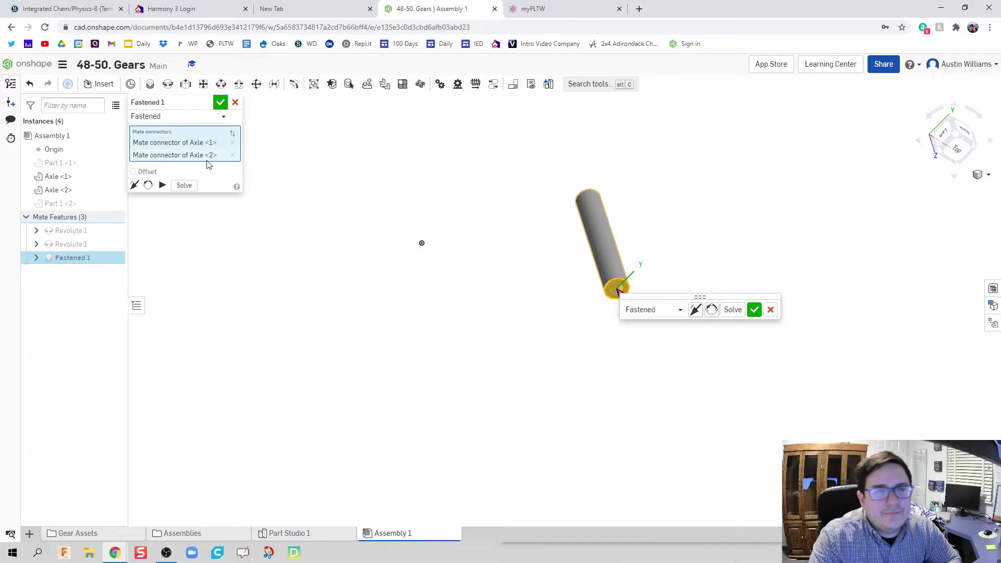
Step: Enable the Fastened mate's offset and set it to 1 in along X and 1 in along Z
click(148, 171)
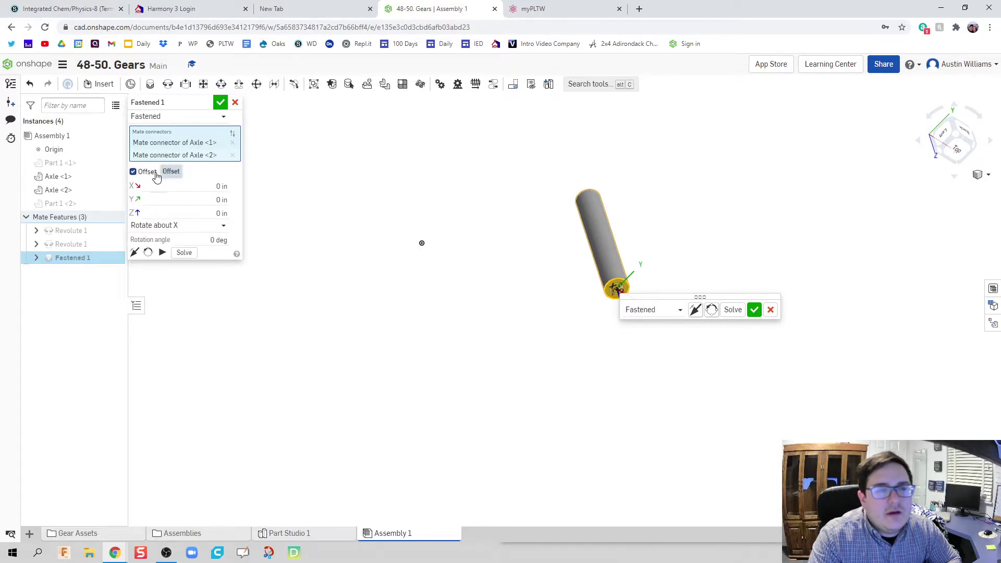
click(197, 235)
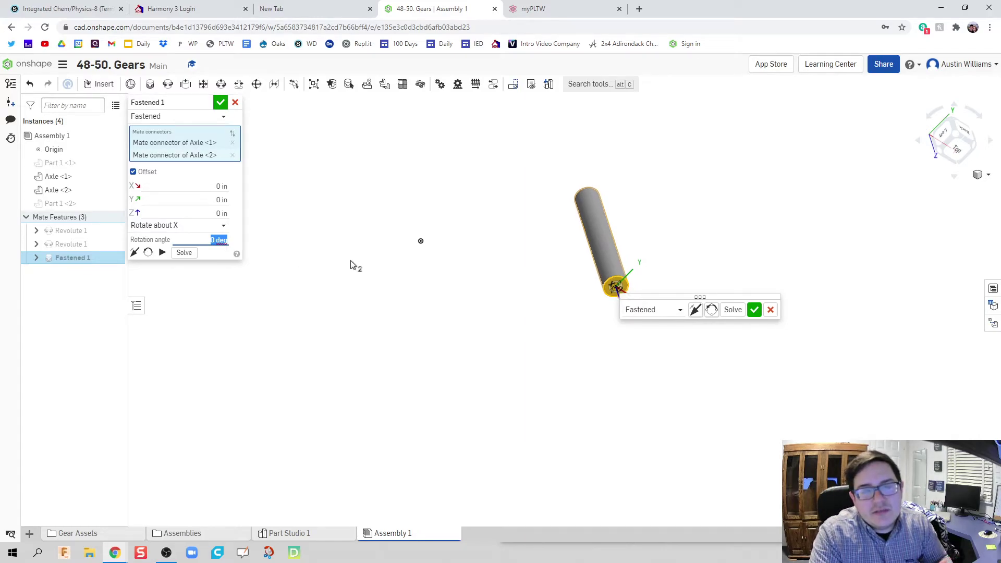
mouse_move(351, 263)
middle_down()
mouse_move(270, 212)
mouse_move(298, 228)
middle_up()
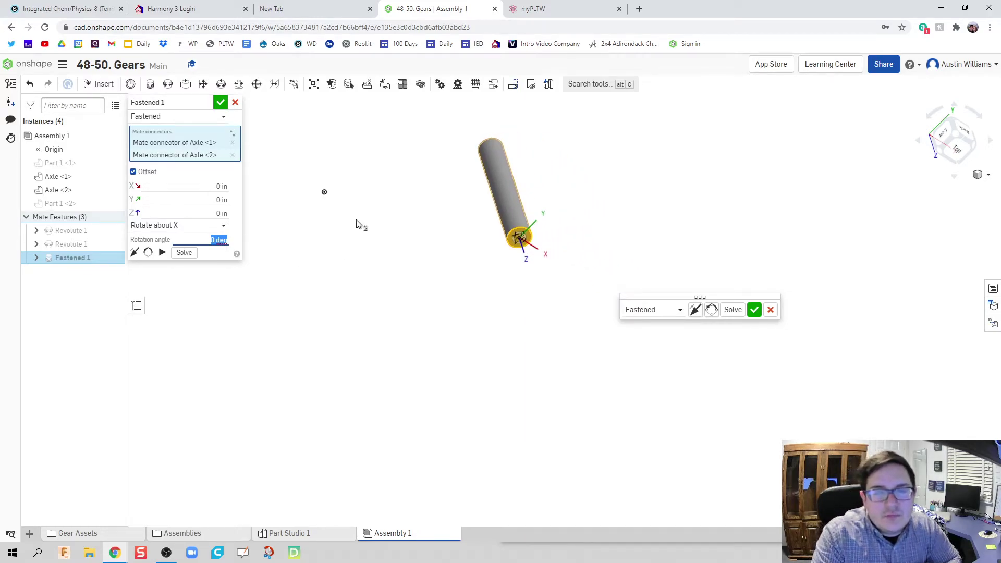
click(207, 188)
text(1)
key(Return)
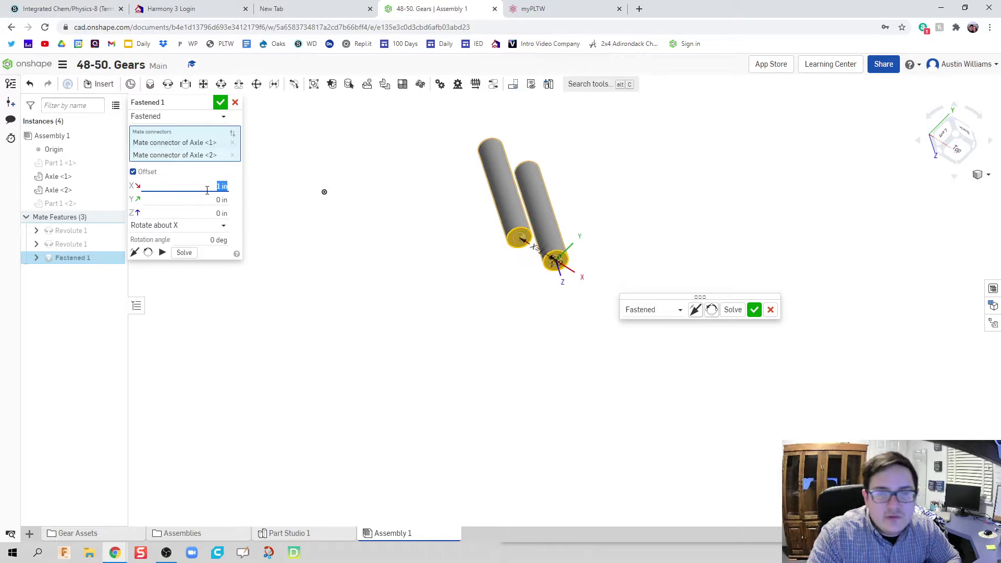
click(217, 199)
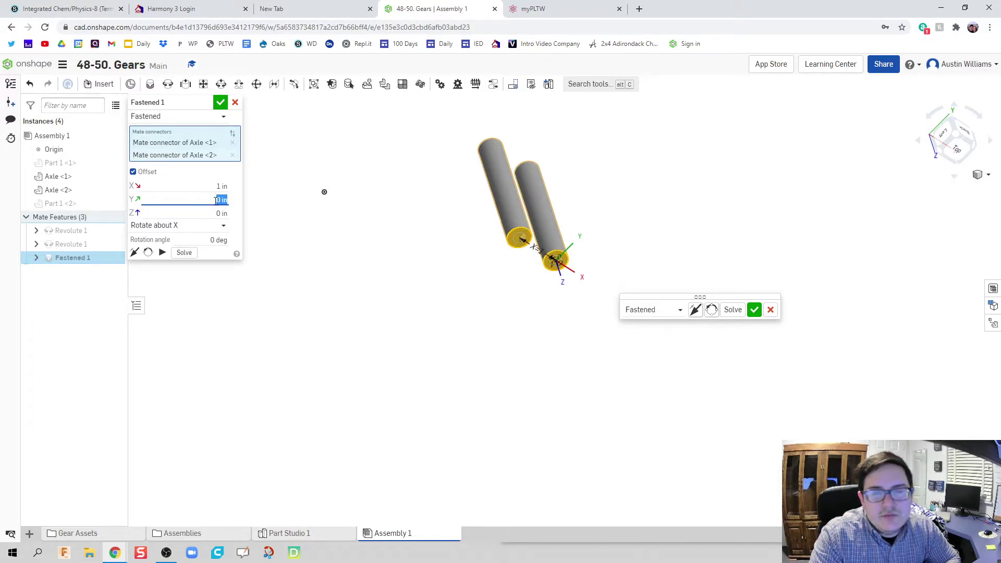
click(218, 212)
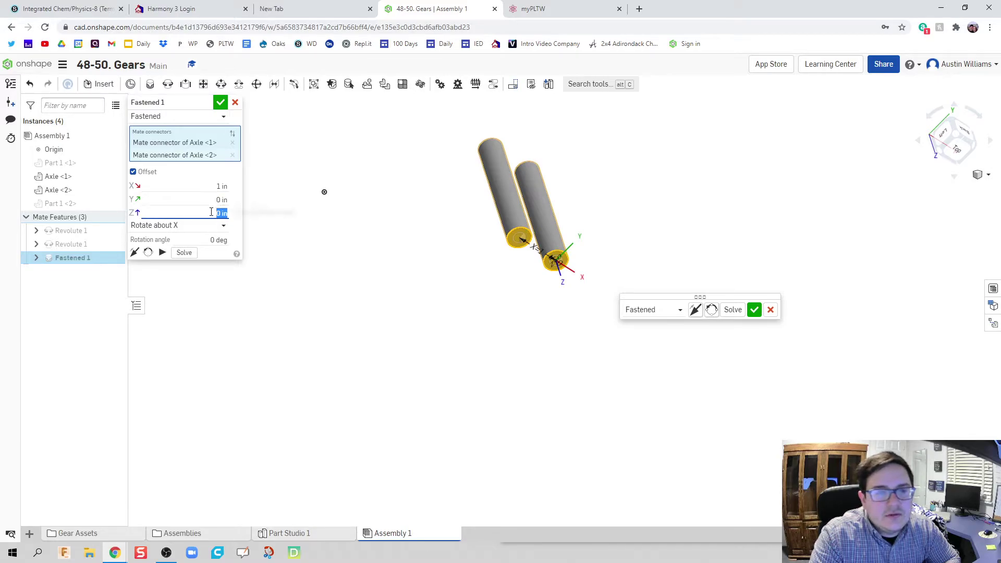
text(1)
key(Return)
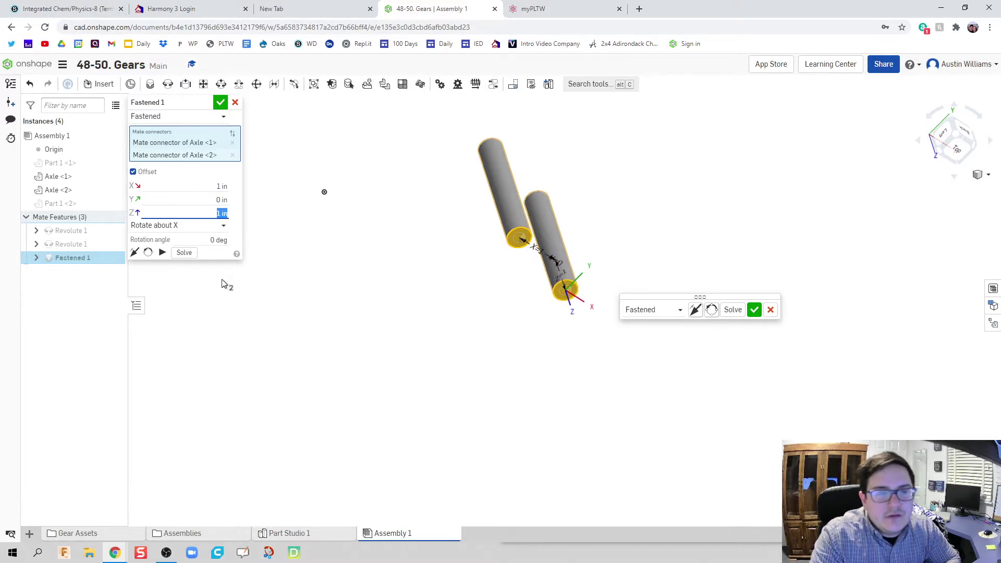
Step: Rotate the mated axle 90 degrees about X in the Fastened mate's offset
click(213, 226)
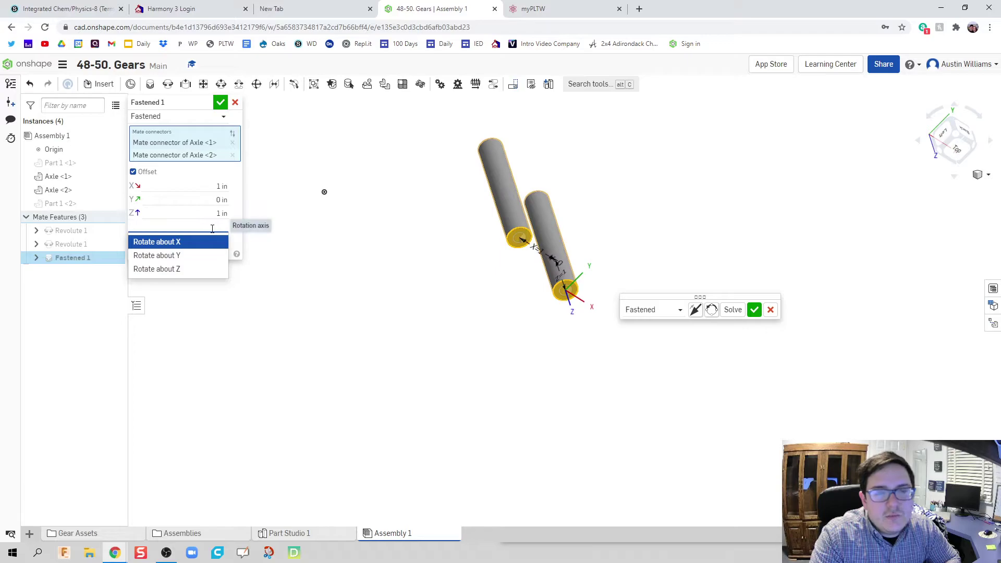
click(227, 241)
click(213, 239)
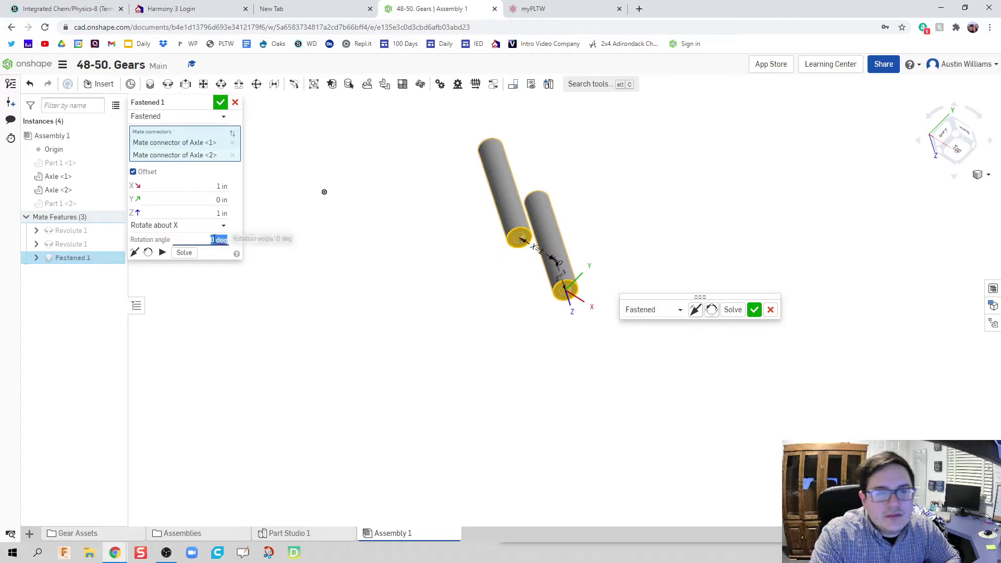
text(90)
key(Return)
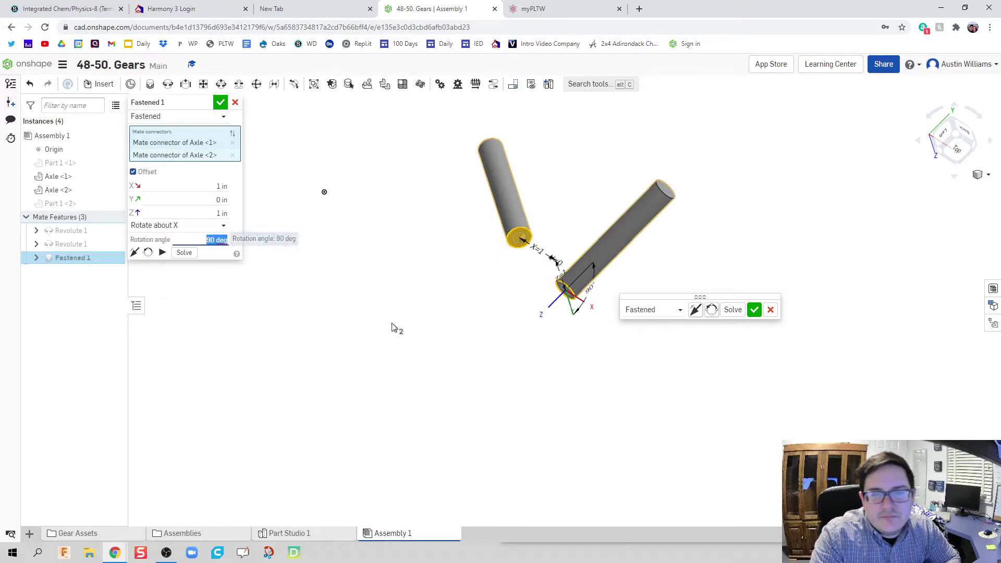
Step: Set the Fastened mate's X offset to 0 in
right_drag(394, 329, 499, 315)
middle_drag(702, 368, 646, 429)
right_drag(470, 363, 499, 382)
right_drag(436, 360, 401, 371)
click(224, 187)
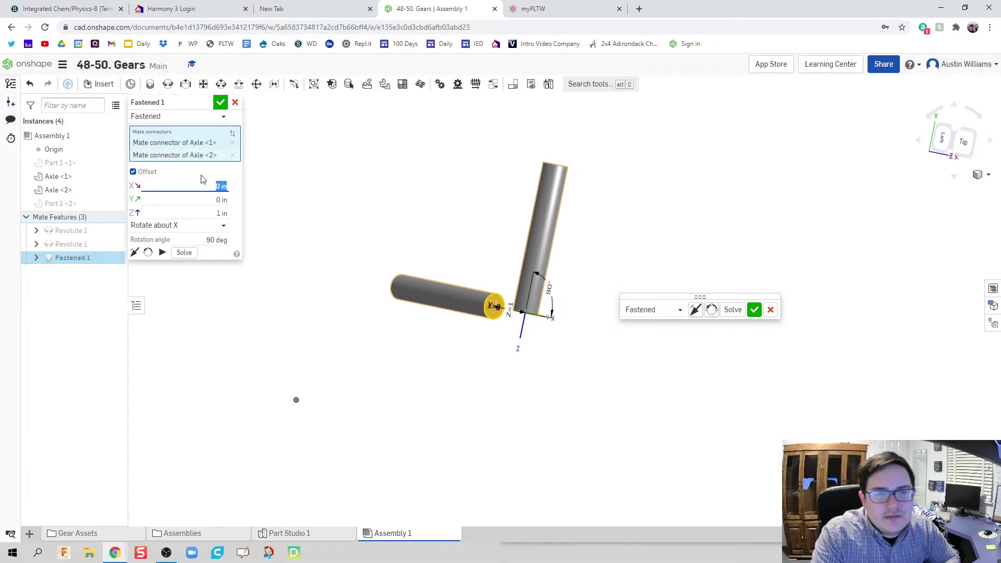
Step: Set the Fastened mate's Z offset and Y offset to 1.5 in each
right_drag(511, 401, 503, 428)
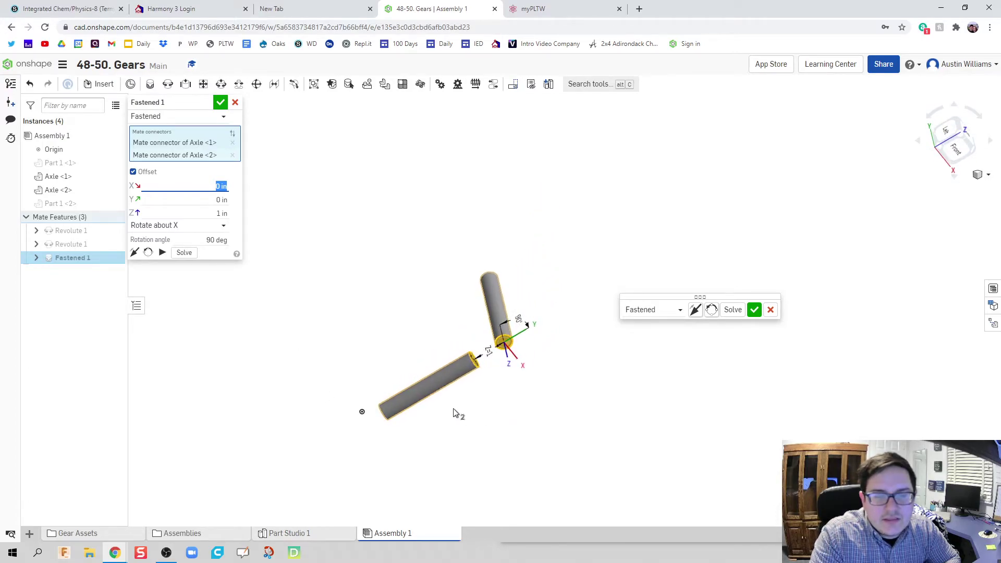
key(Tab)
key(Tab)
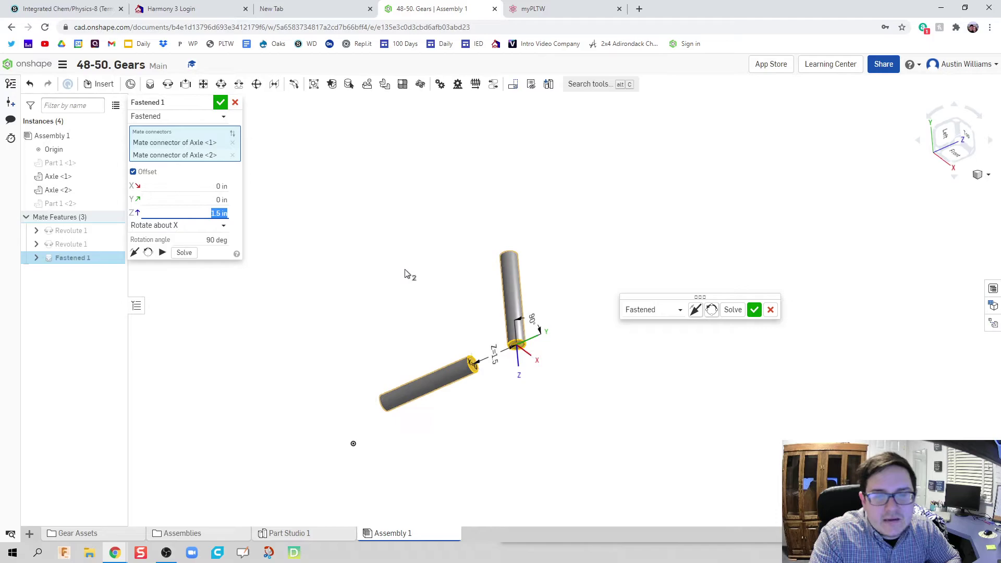
click(218, 202)
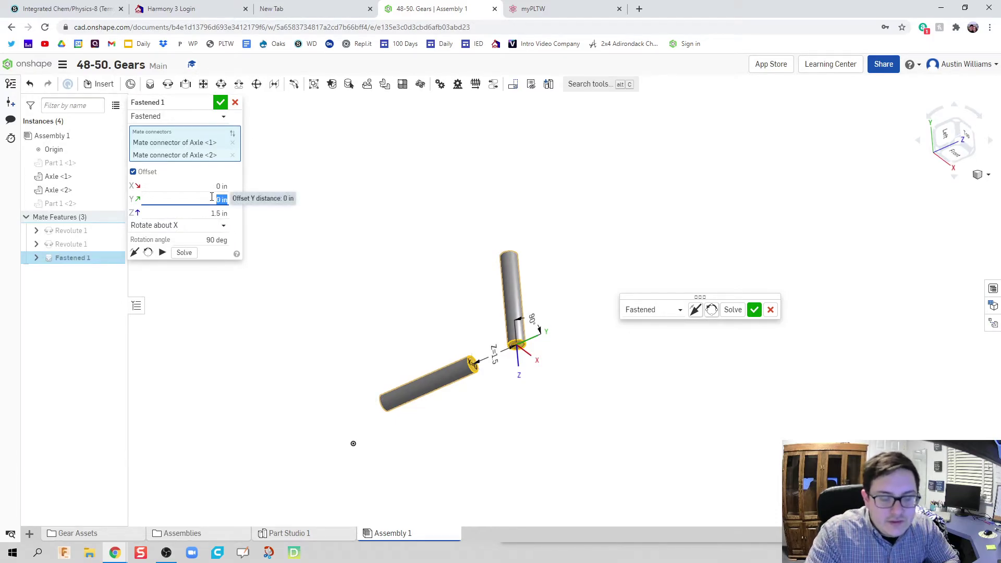
text(1.5)
key(Return)
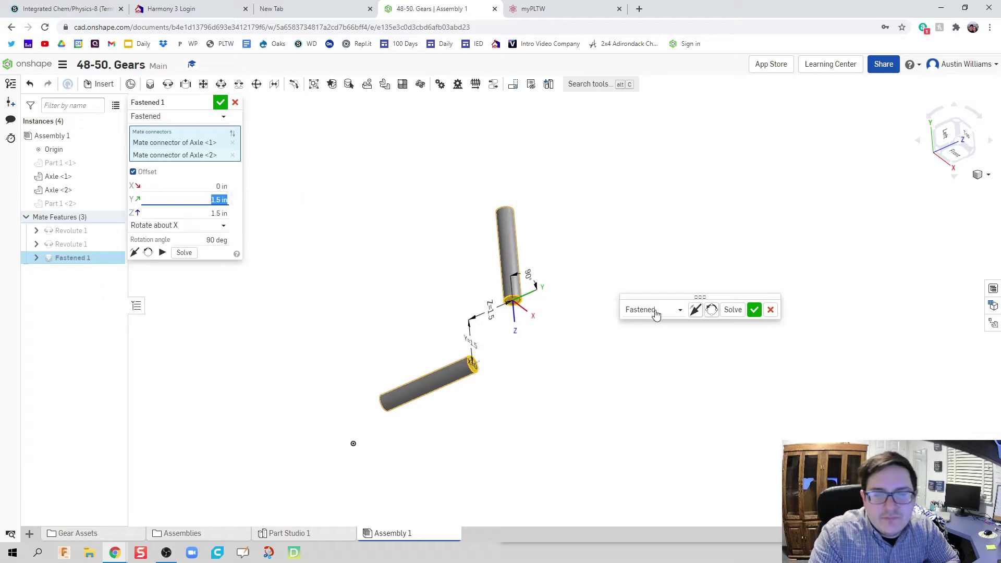
Step: Unhide both bevel gears and accept the Fastened mate between the axles
click(114, 163)
click(114, 203)
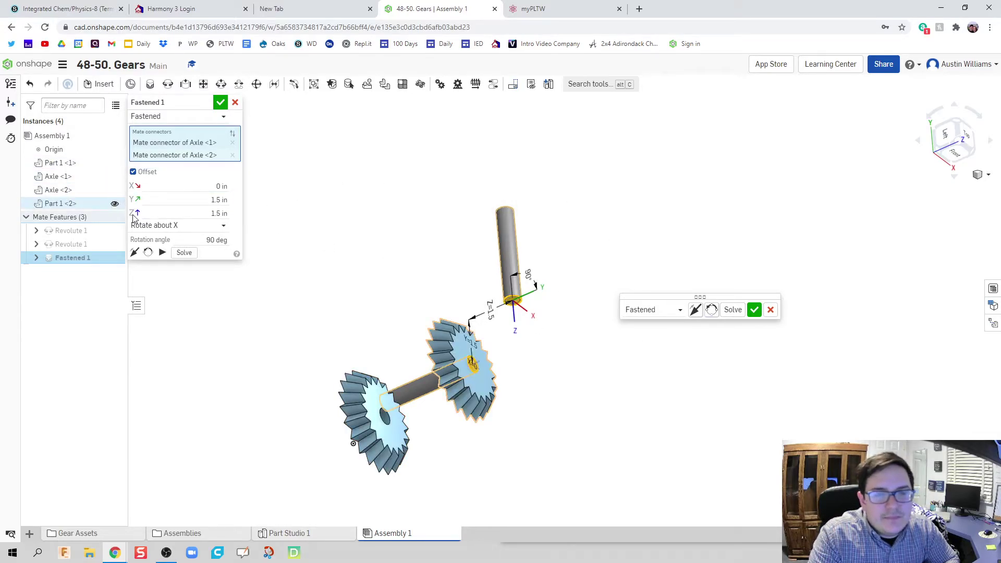
mouse_move(397, 265)
right_down()
mouse_move(414, 243)
mouse_move(385, 253)
right_up()
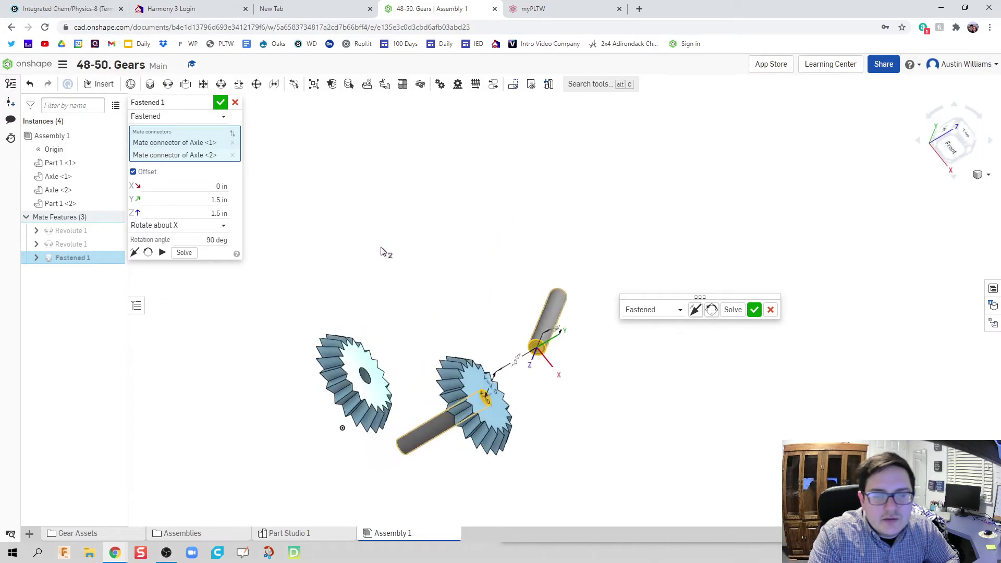
click(754, 309)
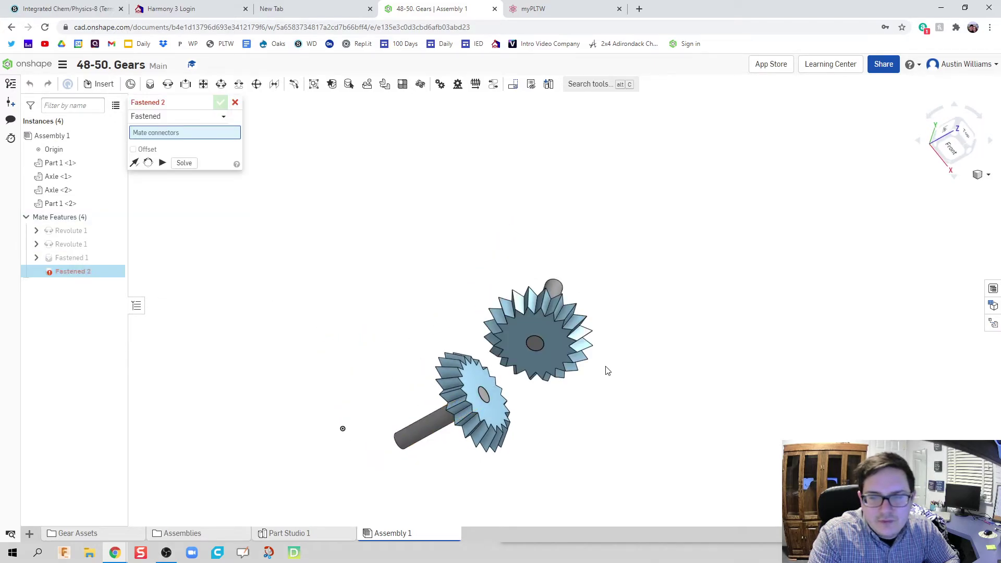
scroll(592, 379, up, 3)
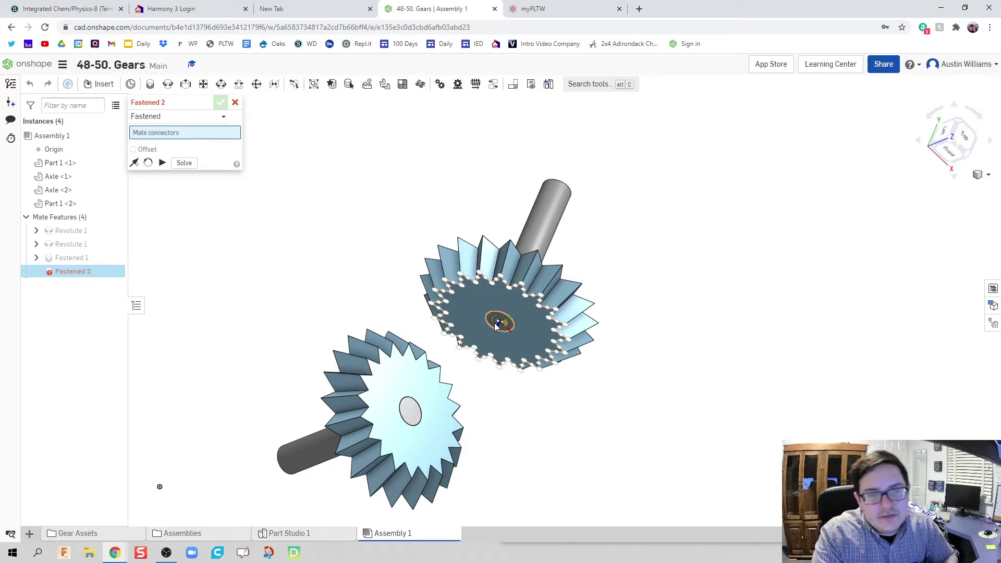
click(235, 102)
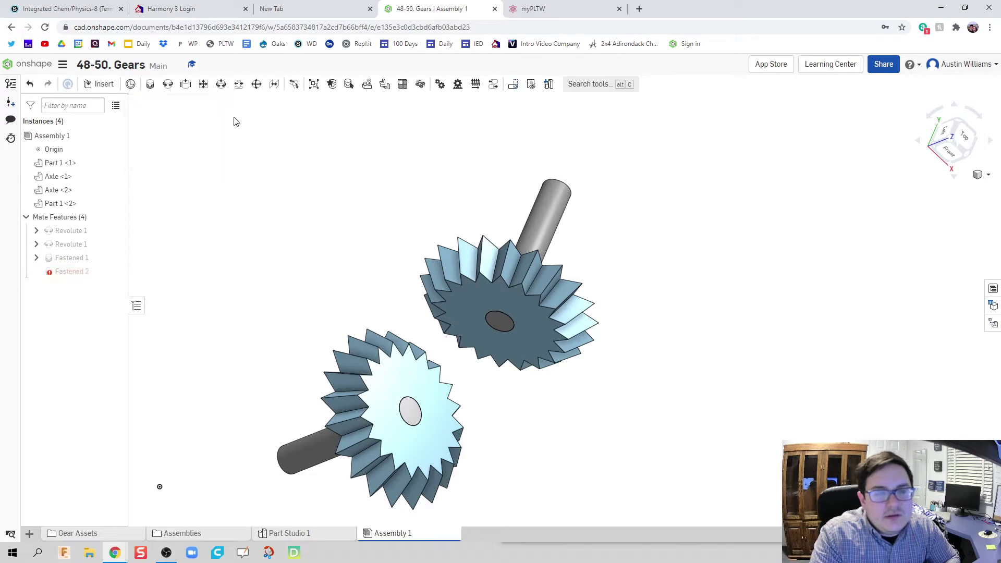
Step: Edit the Fastened mate between the axles and set its Y and Z offsets to 1.125 in
double_click(58, 259)
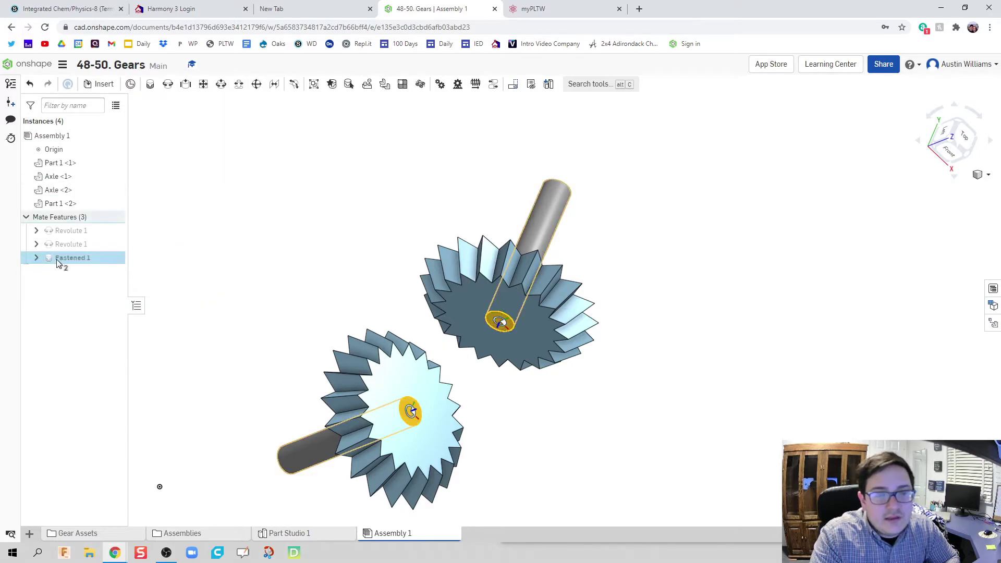
right_drag(292, 268, 349, 278)
click(189, 198)
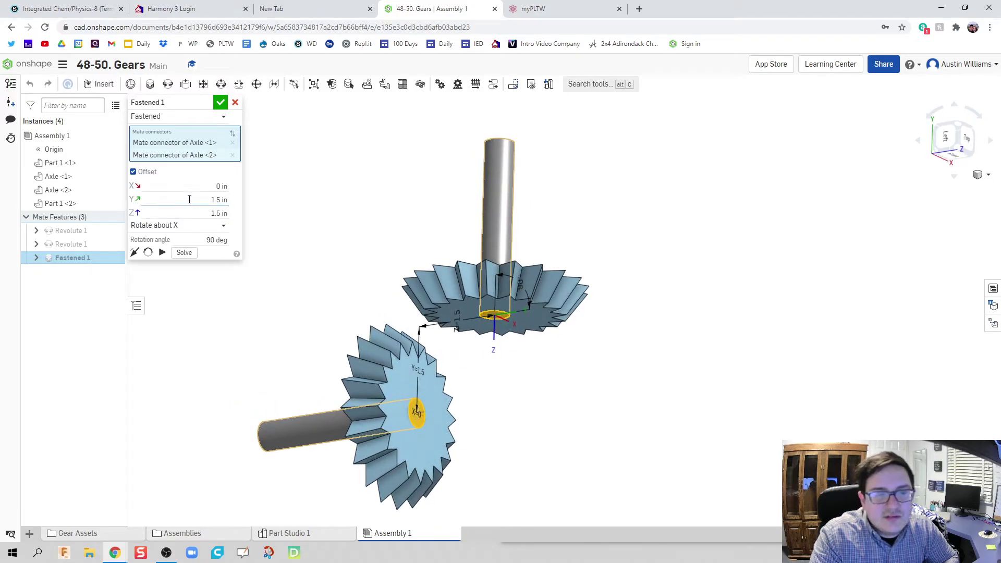
text(1.125)
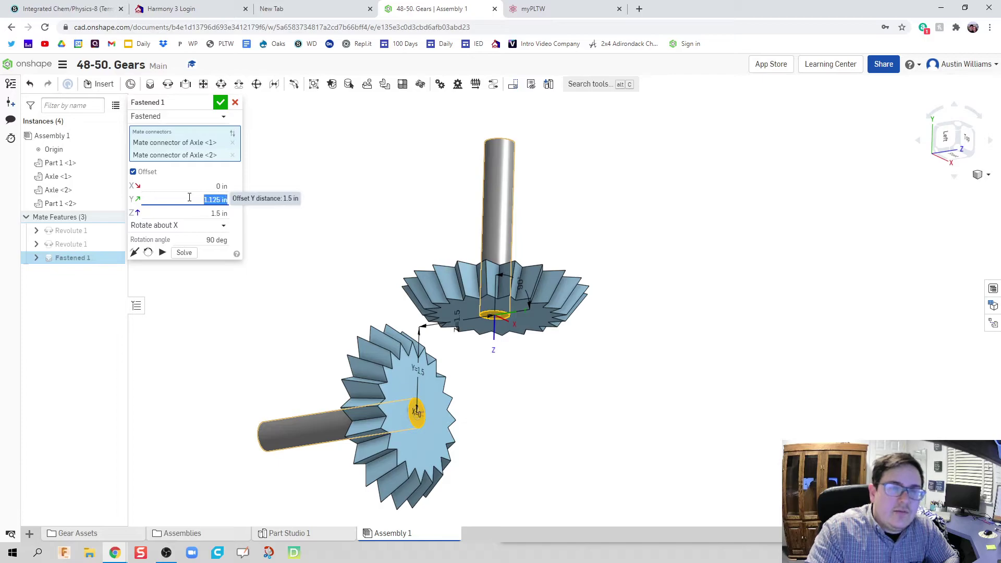
key(Return)
click(188, 213)
text(1)
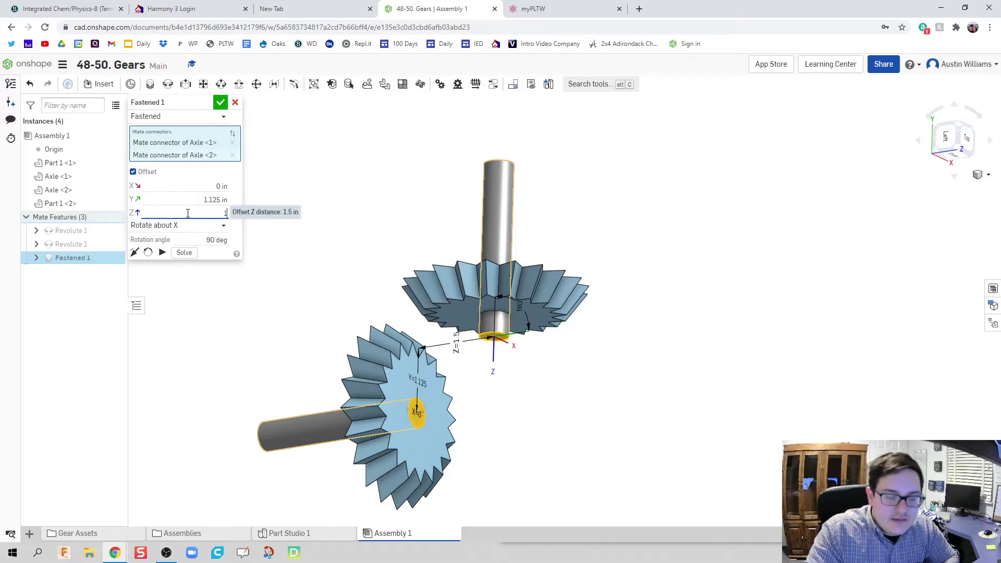
text(.125)
key(Return)
click(220, 102)
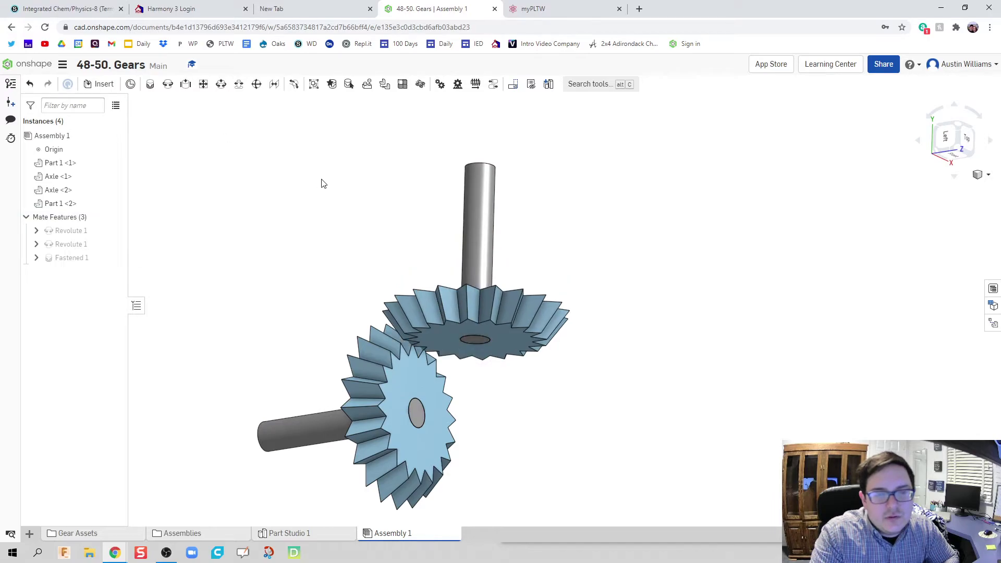
Step: Reduce the axle mate's Y and Z offsets to 1 in each
right_drag(322, 182, 351, 197)
click(71, 258)
double_click(70, 257)
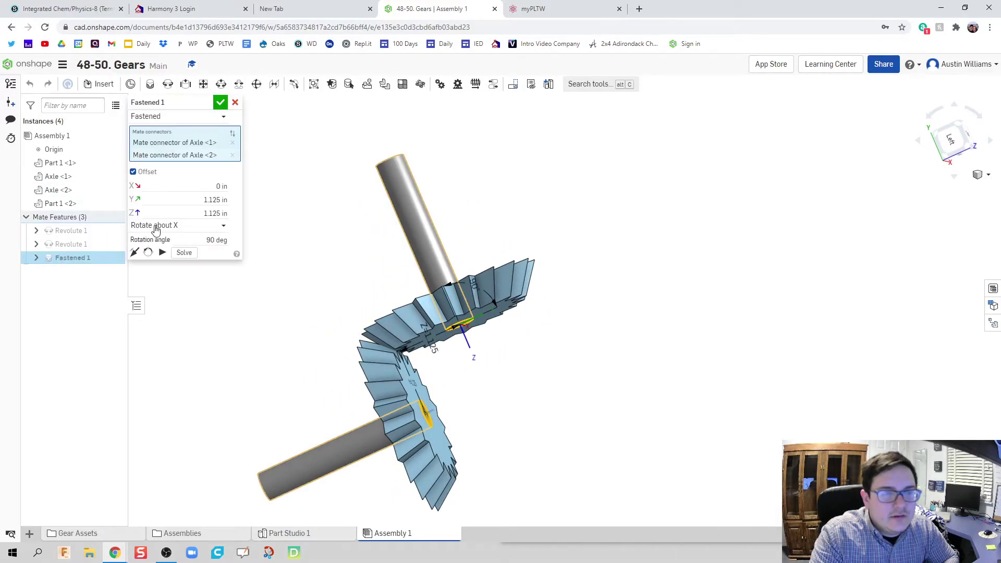
click(195, 200)
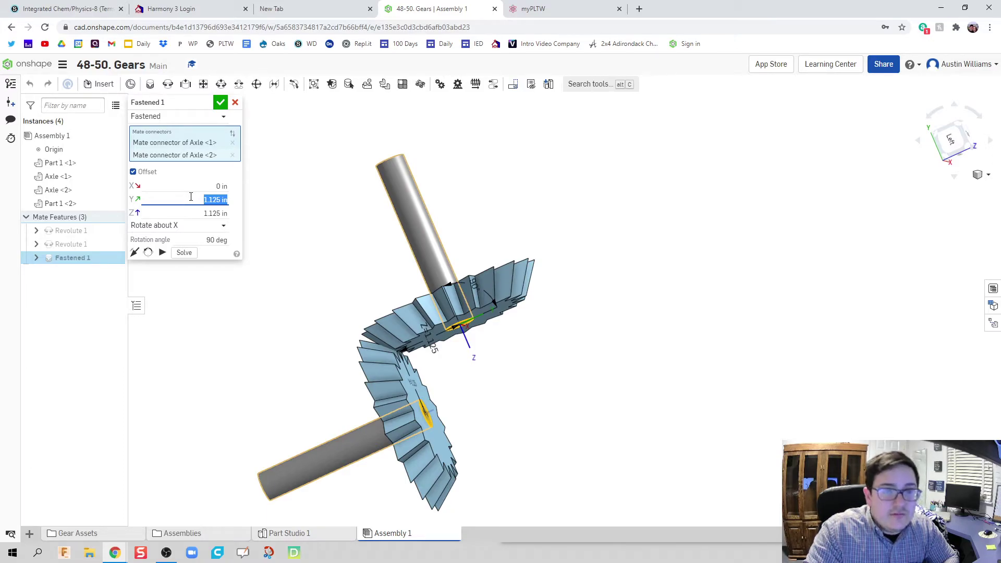
text(1)
key(Return)
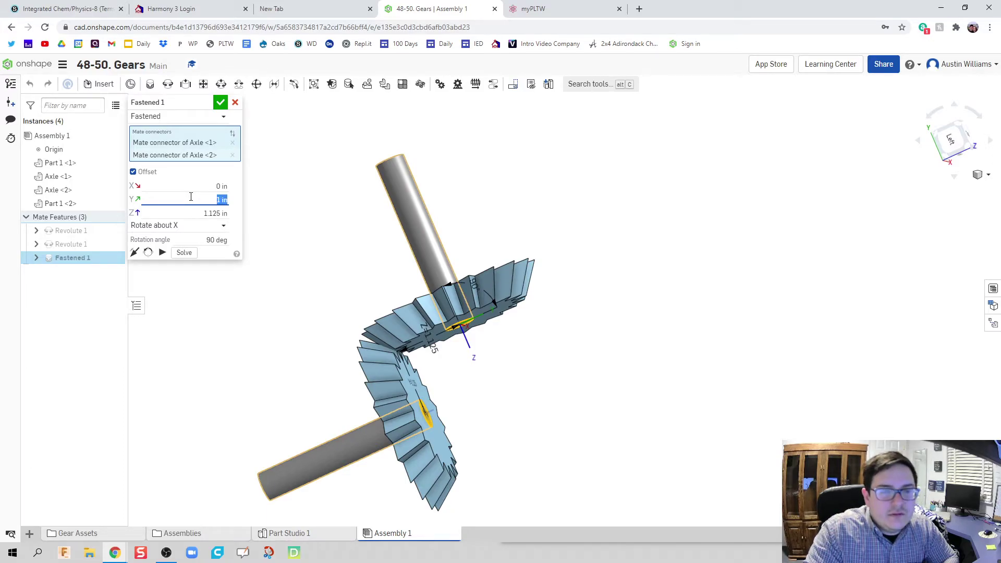
click(204, 213)
text(1)
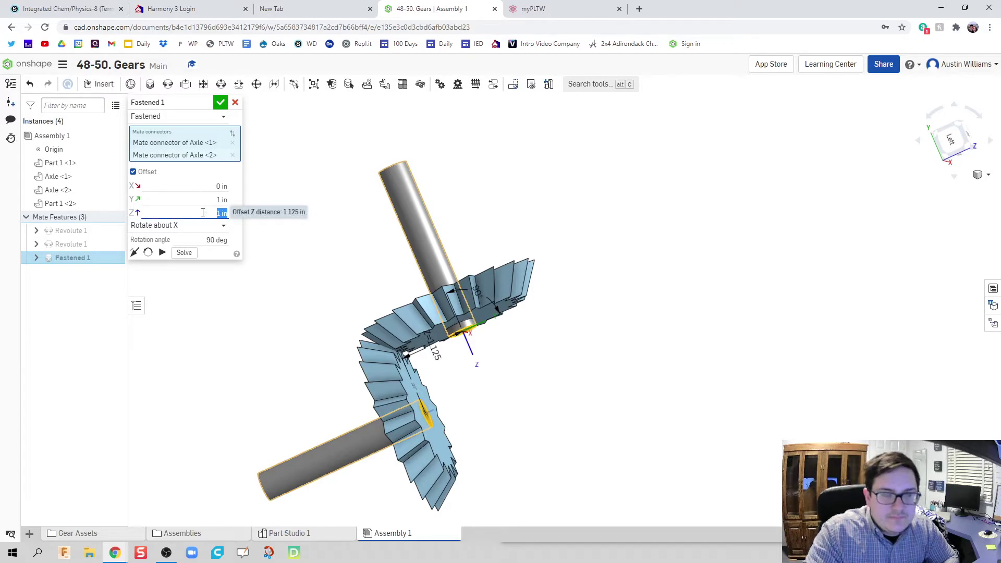
key(Return)
click(220, 102)
Step: Return the Fastened mate's Y and Z offsets to 1.125 in and accept the mate
right_drag(270, 161, 392, 282)
right_click(61, 260)
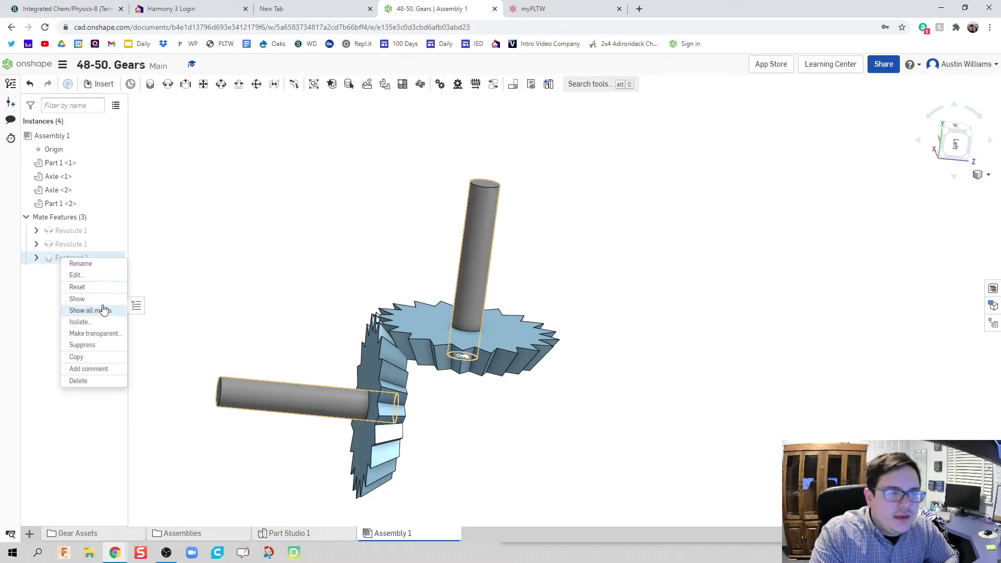
click(102, 273)
click(215, 200)
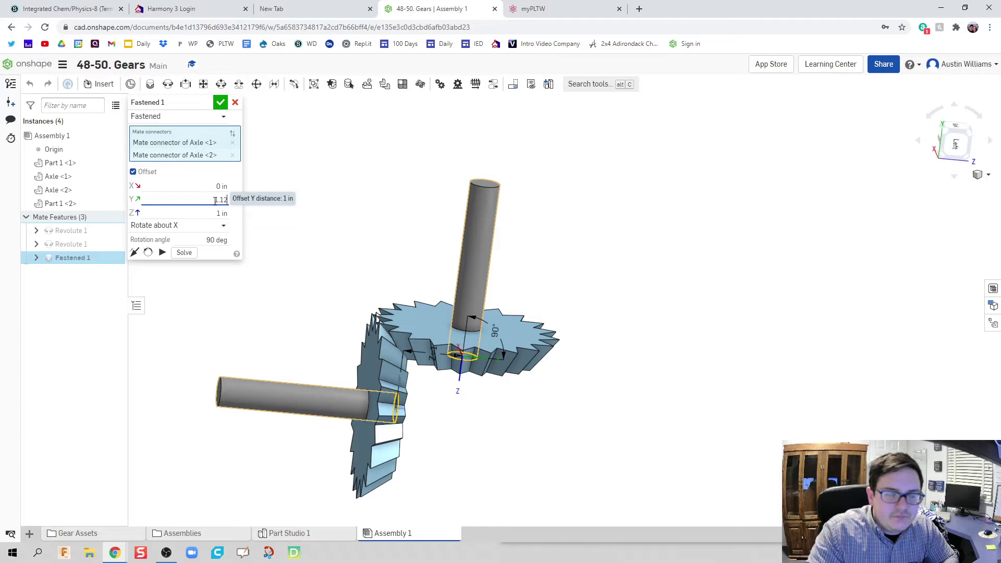
key(Tab)
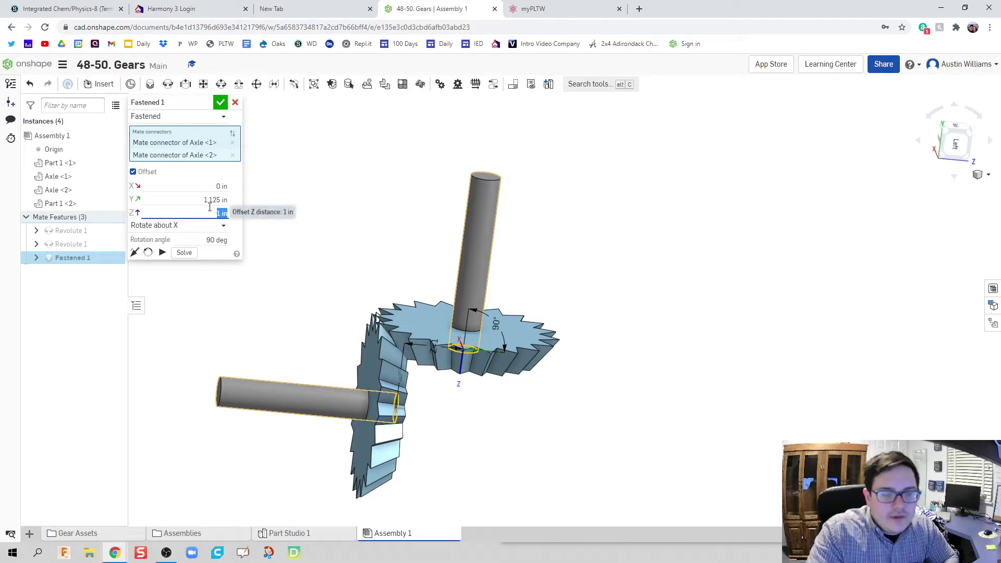
text(1.125)
key(Return)
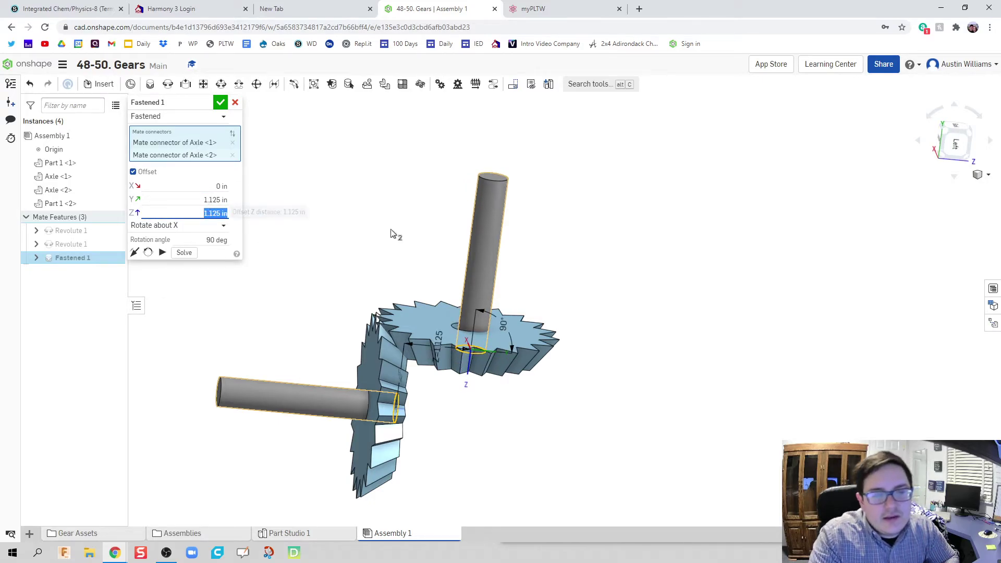
click(220, 104)
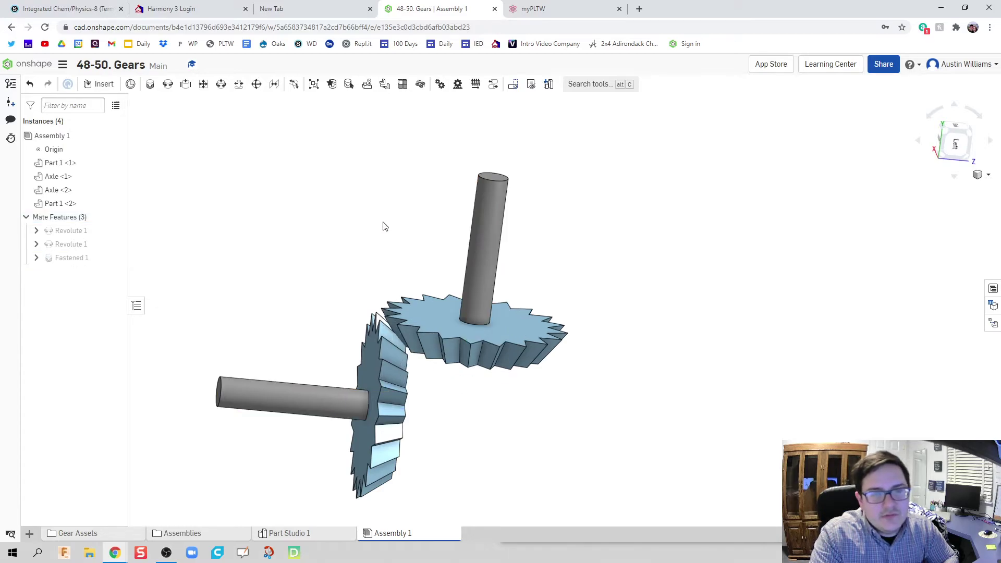
Step: Add a Gear relation between the two Revolute mates with relation ratio 1 and reversed direction
right_drag(382, 224, 321, 179)
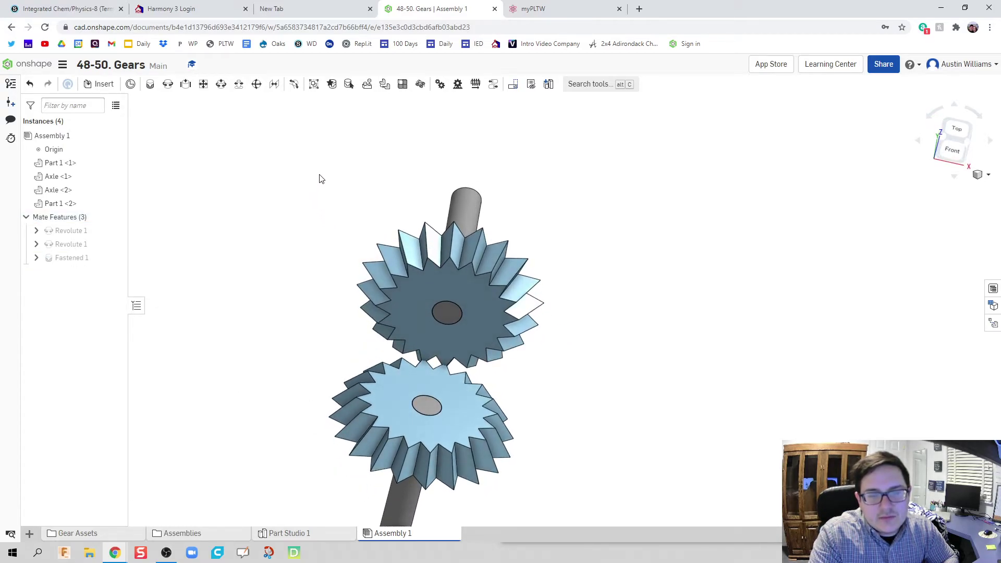
click(439, 84)
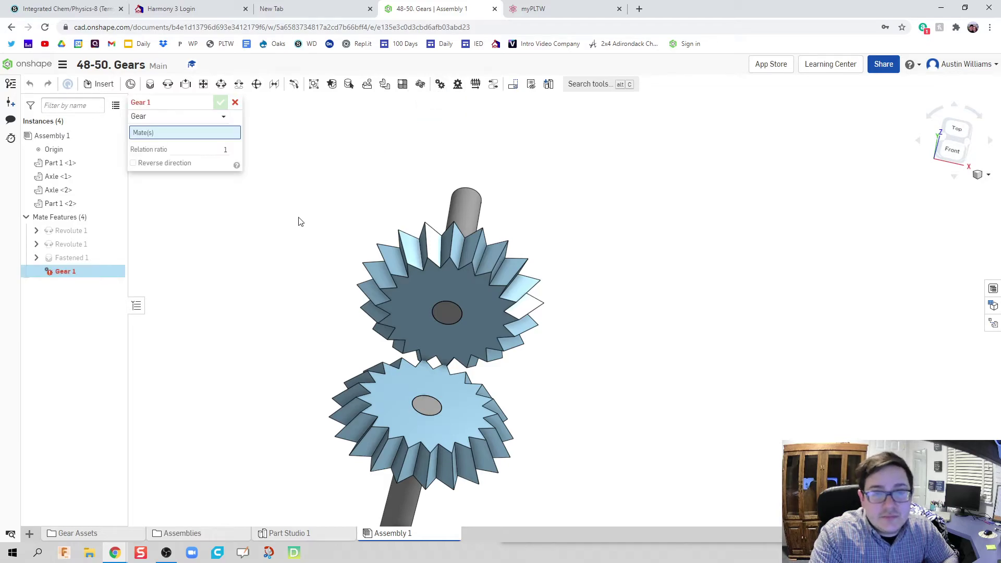
click(61, 230)
click(66, 243)
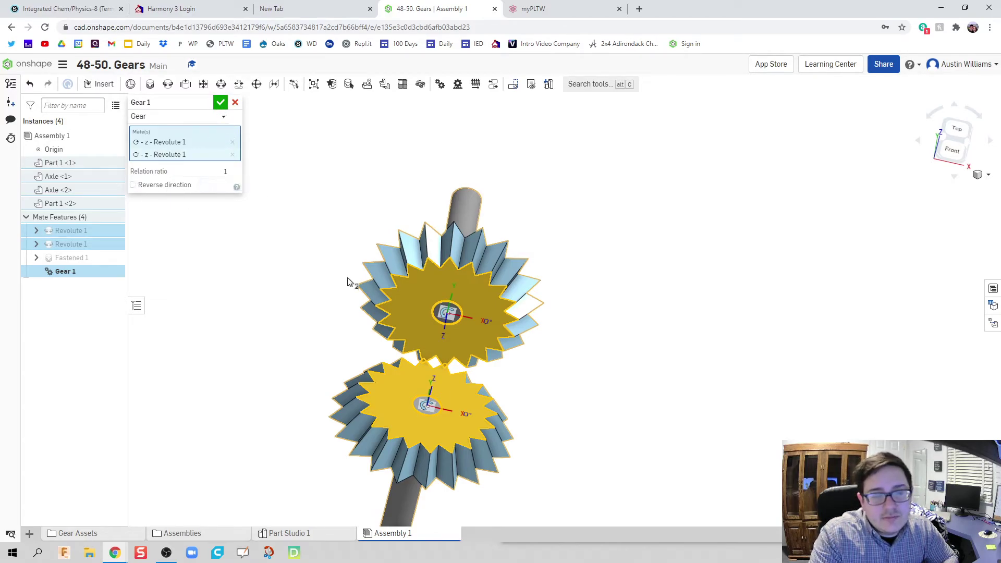
click(190, 186)
scroll(451, 396, up, 3)
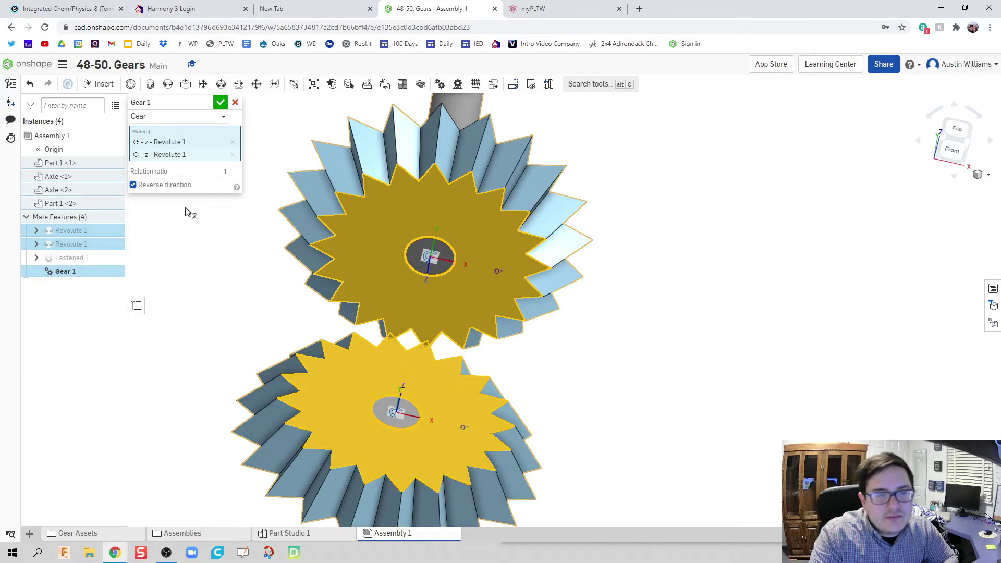
click(148, 186)
click(151, 187)
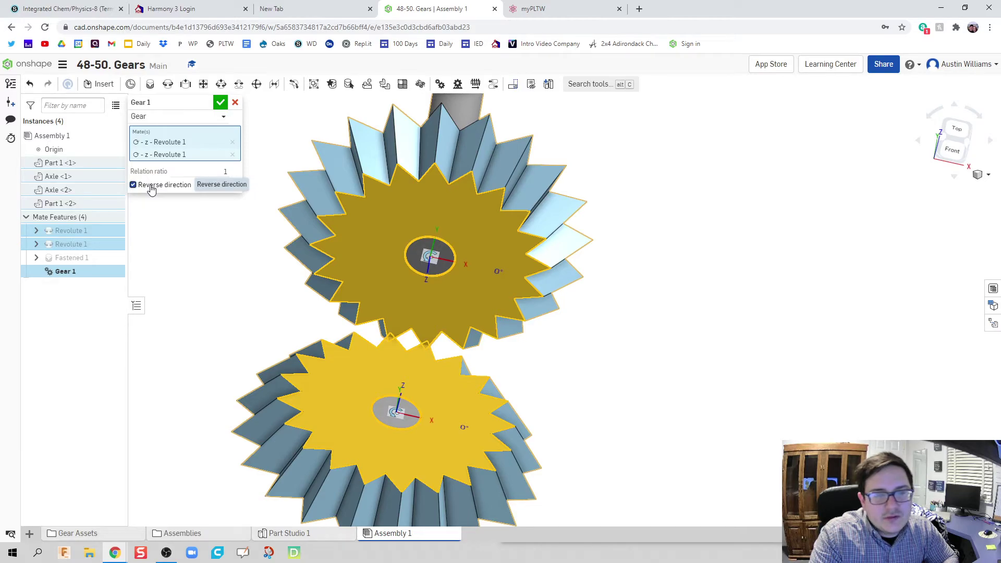
click(220, 102)
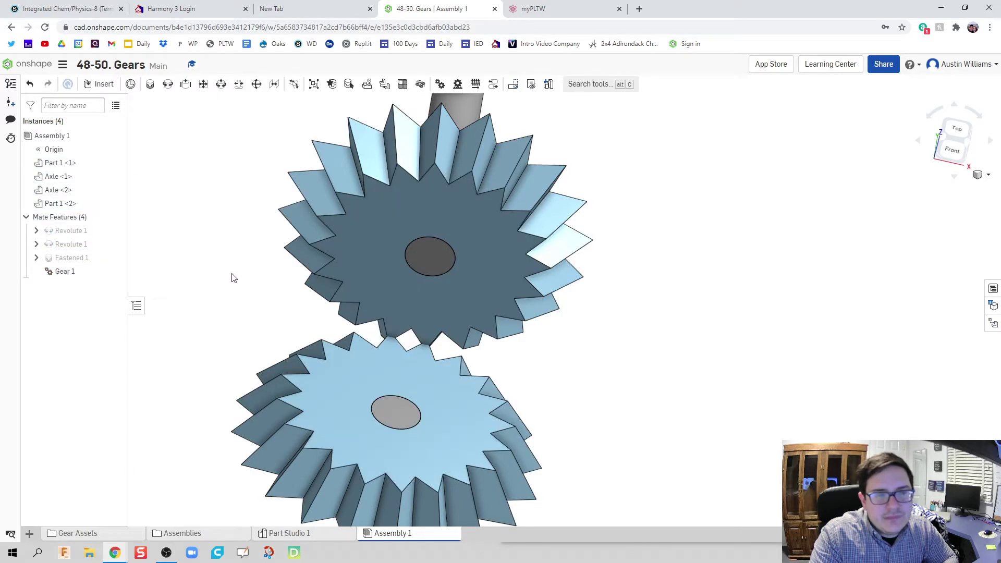
Step: Fix Axle <1> in place and rotate its gear to test the motion of the meshing gears
mouse_move(380, 239)
mouse_down()
mouse_move(379, 249)
mouse_move(389, 228)
mouse_up()
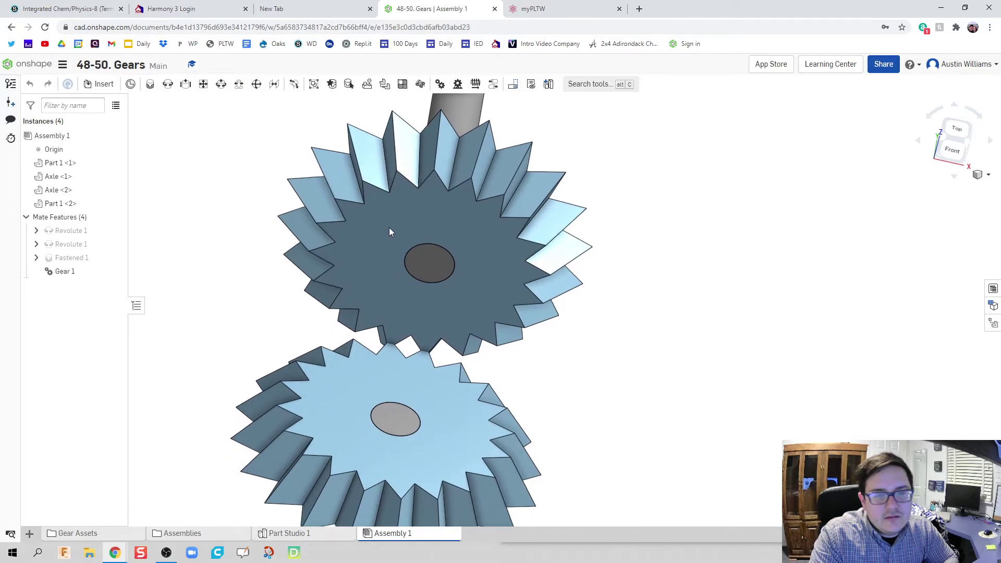
scroll(424, 214, down, 2)
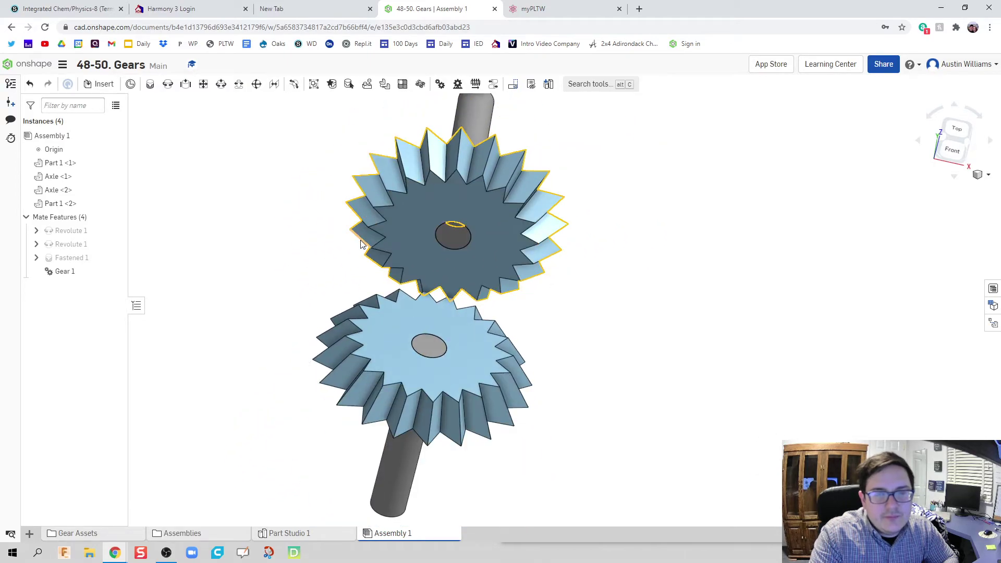
scroll(362, 244, down, 2)
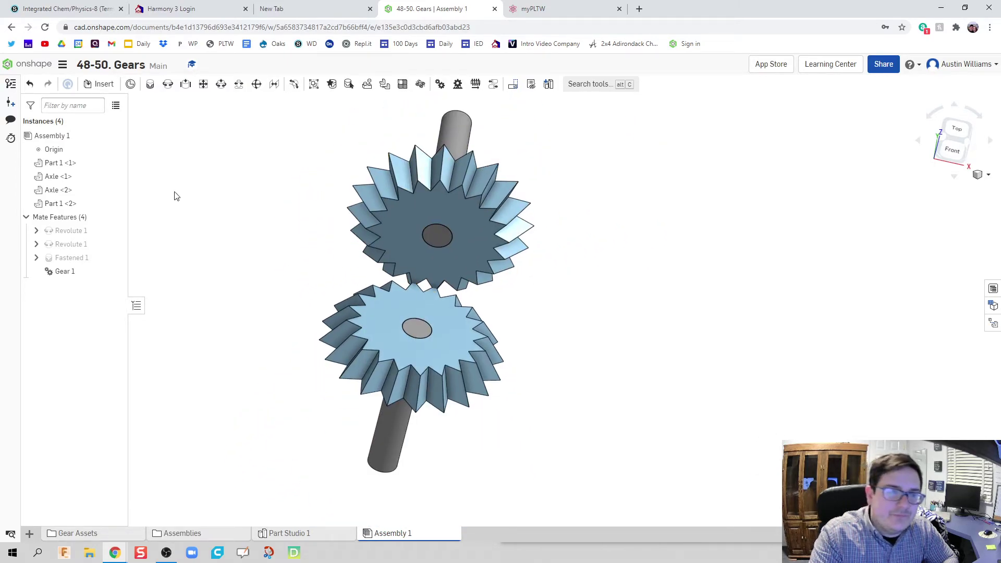
right_click(92, 176)
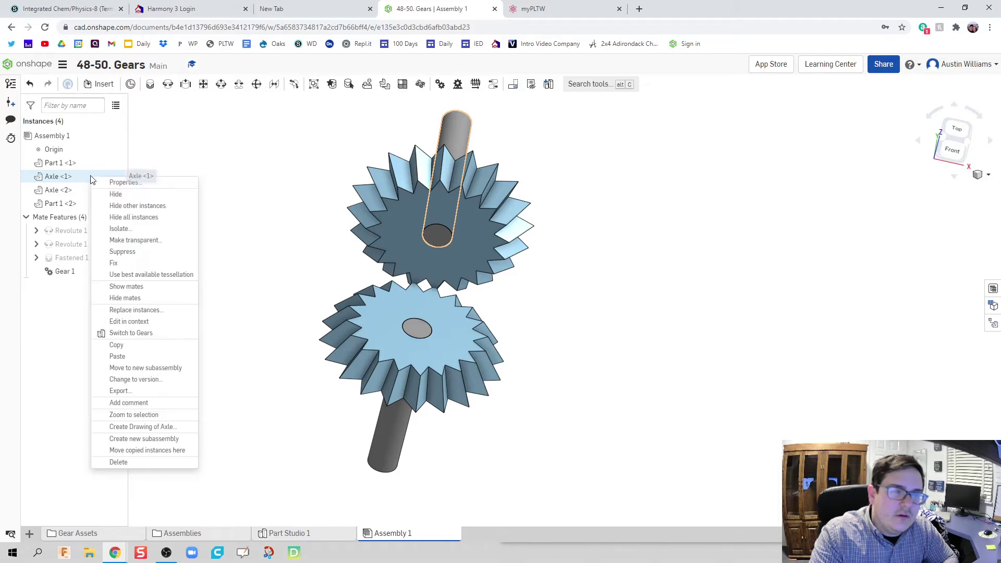
click(136, 263)
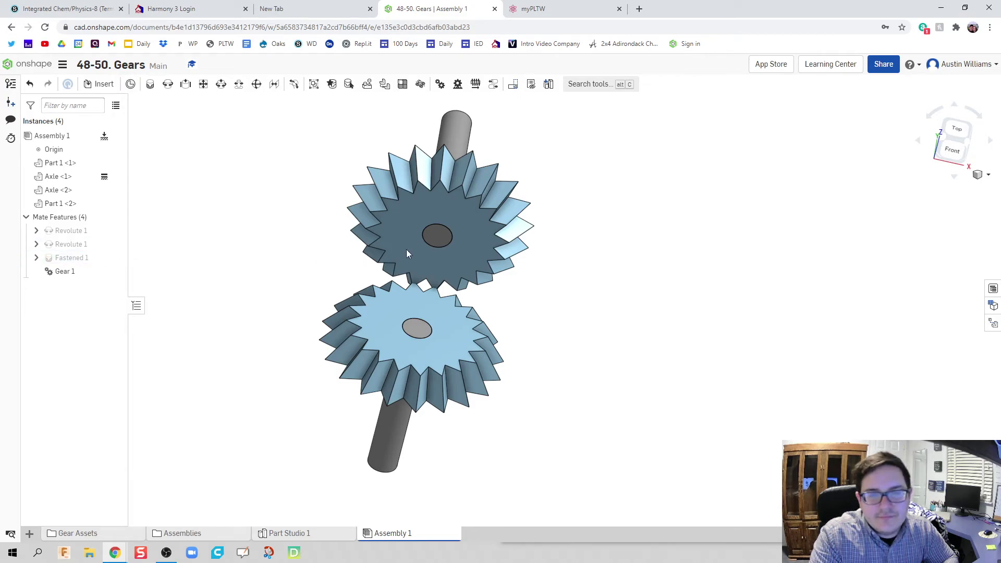
drag(399, 223, 499, 200)
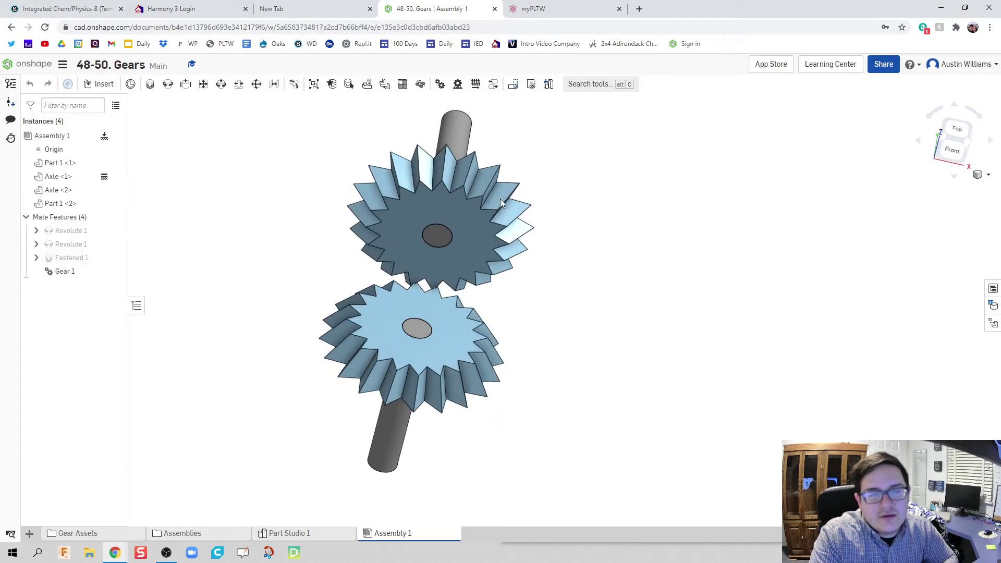
Step: Turn off the reversed direction of the Gear relation between the two Revolute mates and accept it
right_click(58, 273)
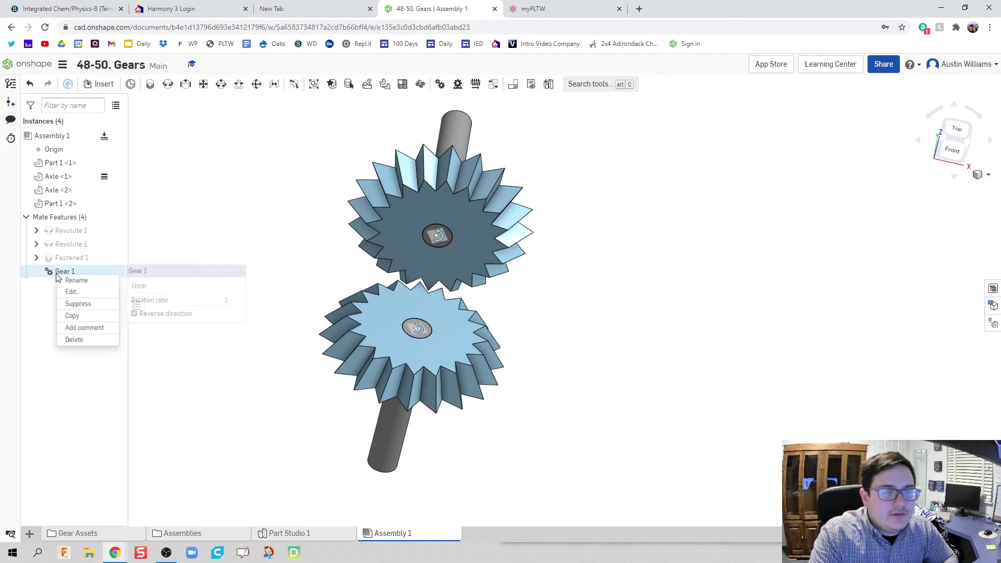
click(78, 292)
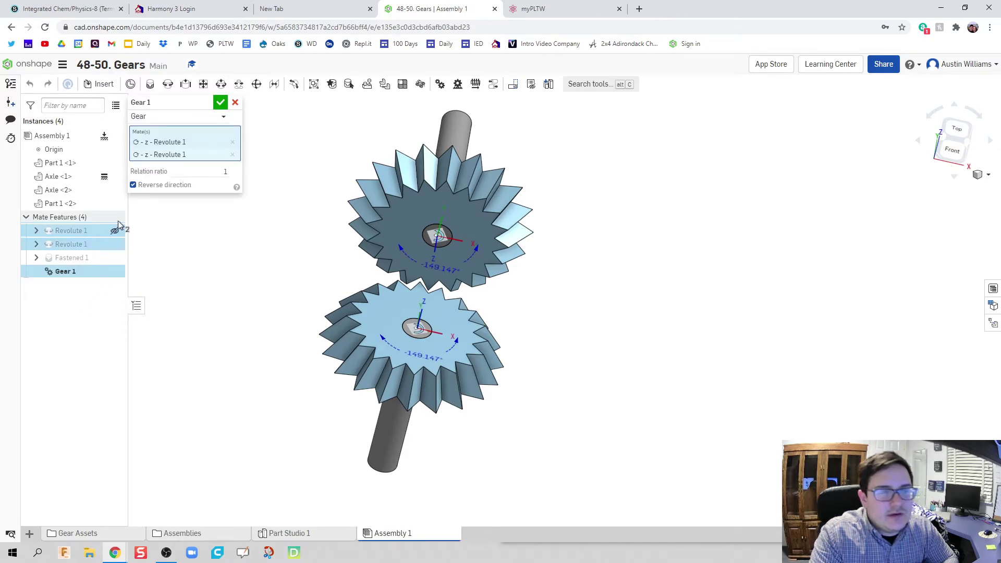
click(133, 184)
click(220, 104)
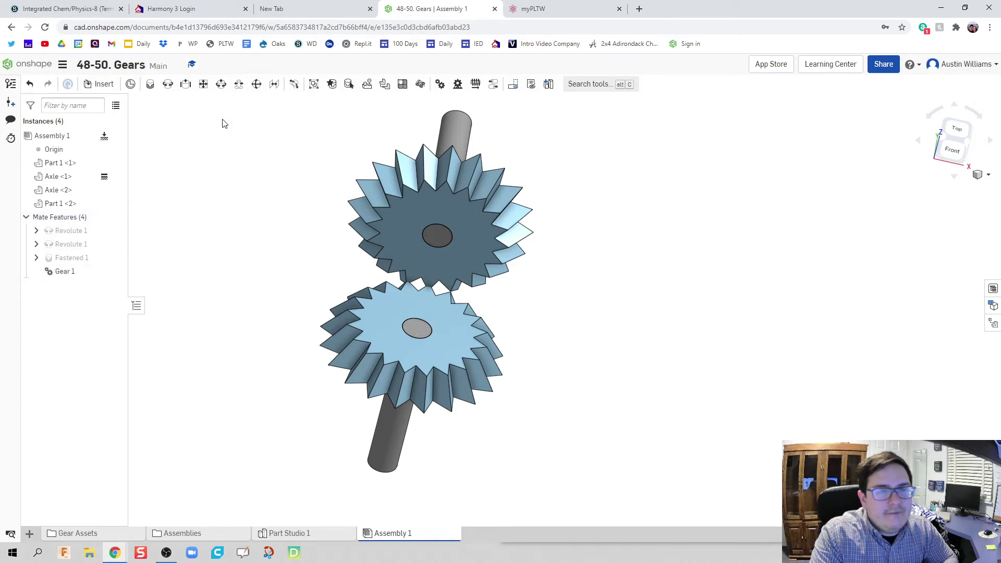
Step: Rotate the upper gear and examine up close how its teeth line up with the lower gear's
drag(499, 228, 424, 281)
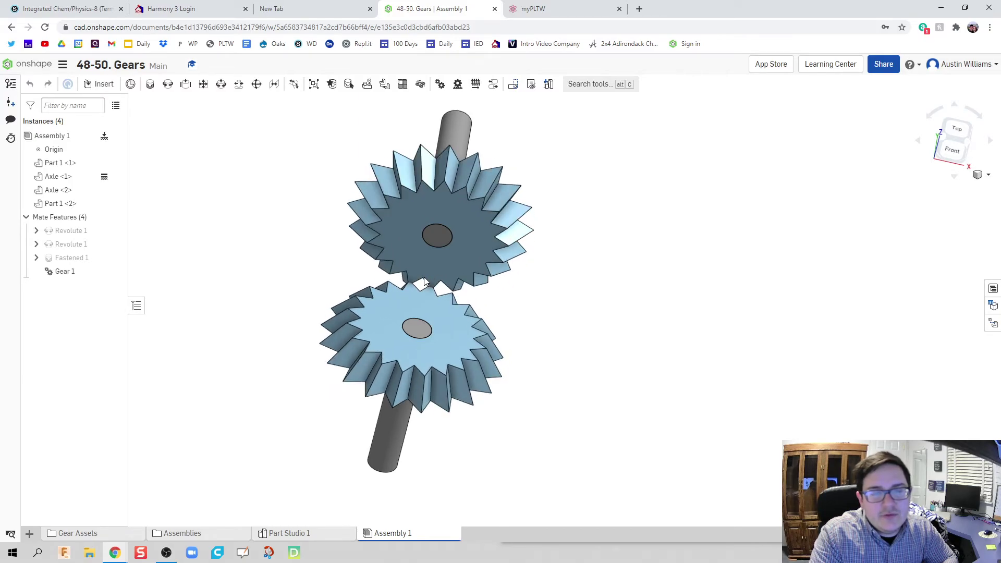
scroll(430, 286, up, 5)
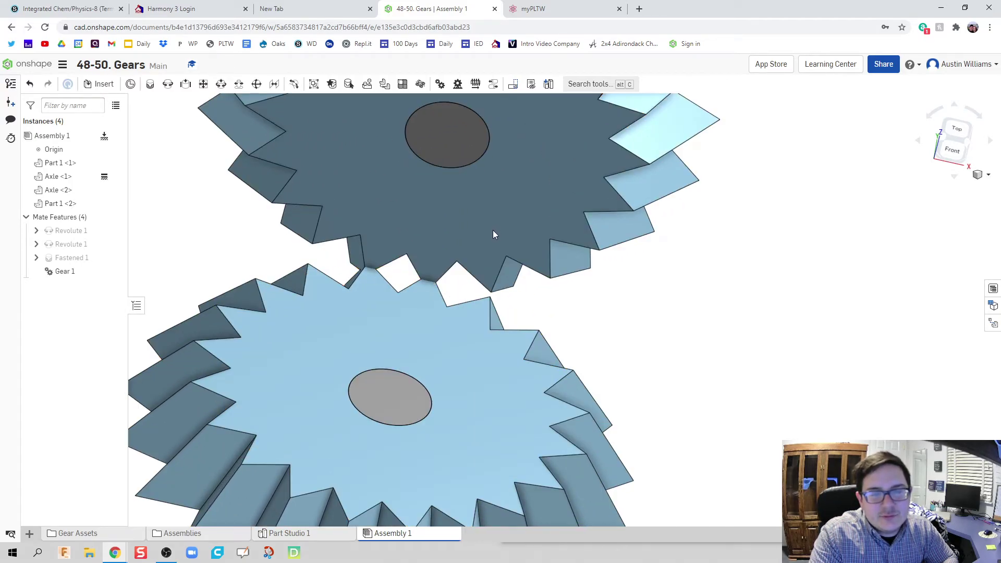
drag(494, 234, 365, 271)
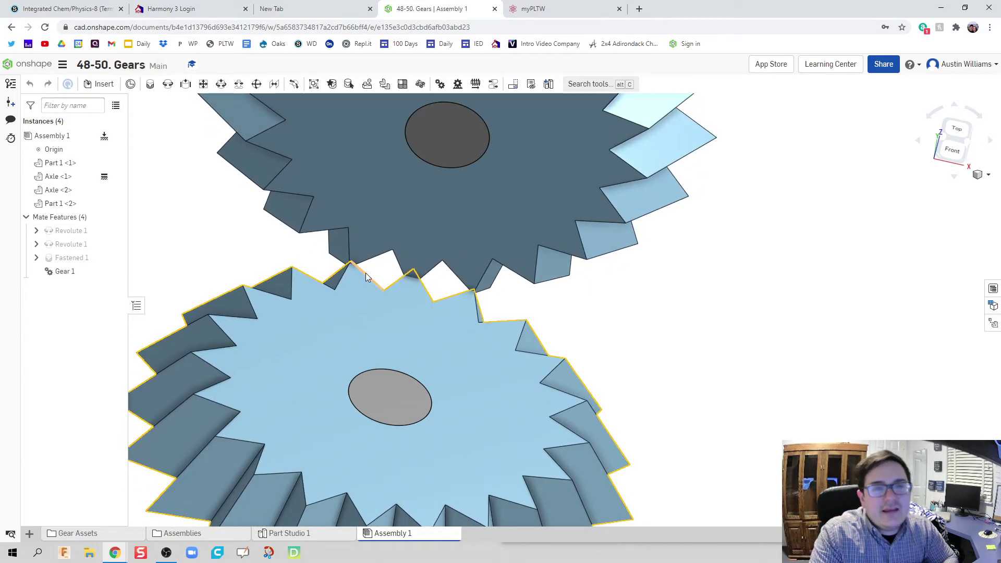
Step: Enable Move on the Axle <2> mate connector of the second Revolute mate and rotate it 5 deg about Z
click(36, 244)
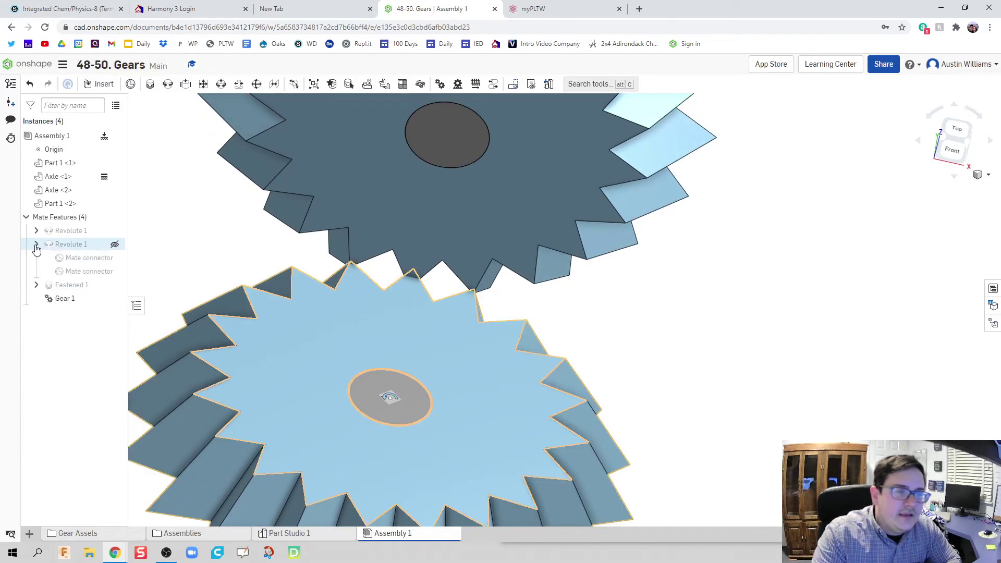
right_click(60, 274)
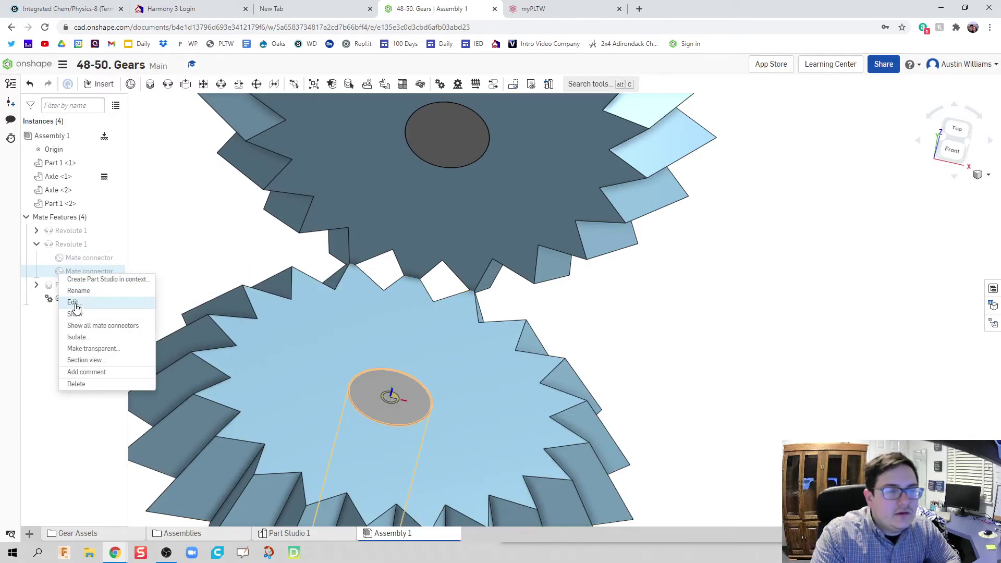
click(74, 306)
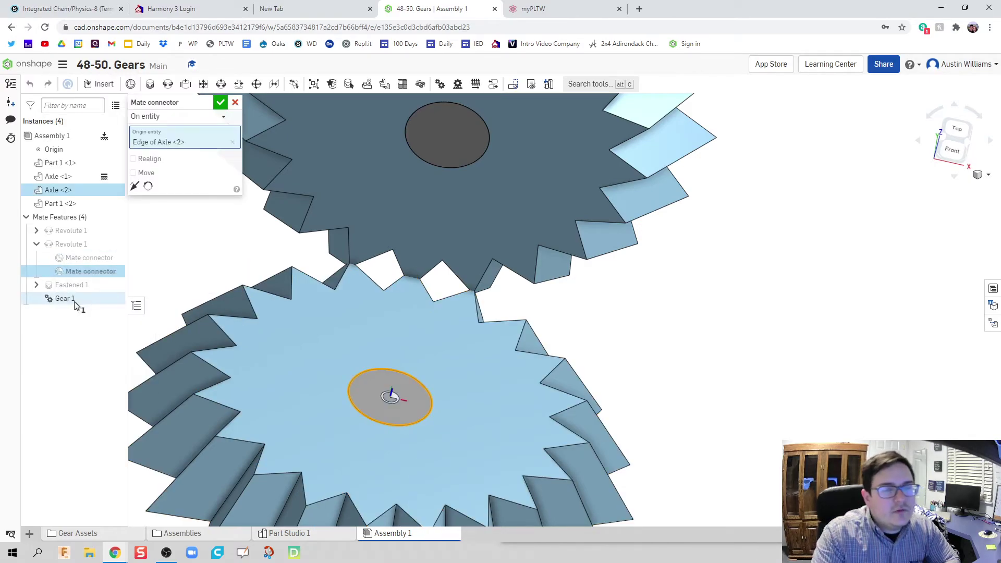
click(134, 173)
click(175, 241)
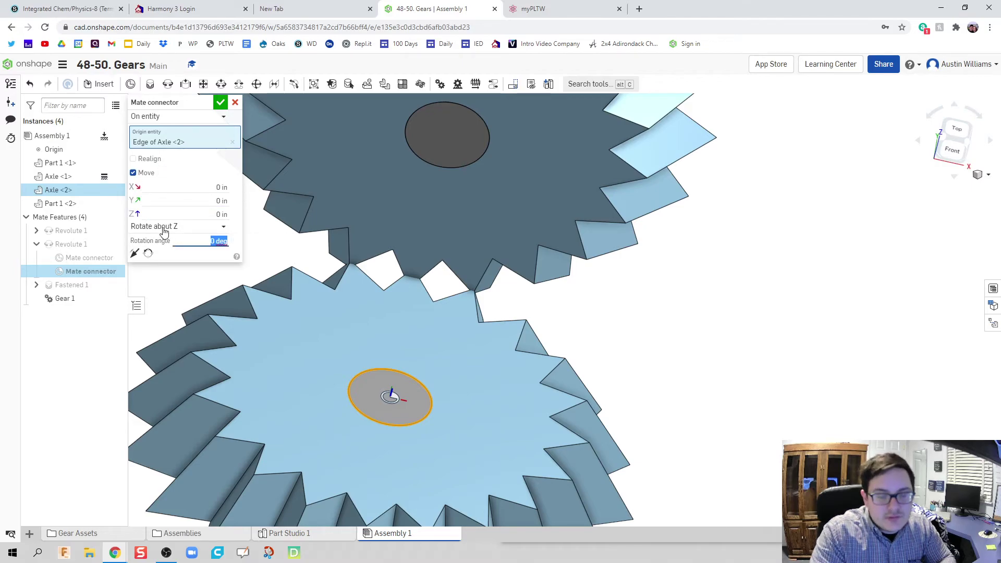
text(5)
key(Return)
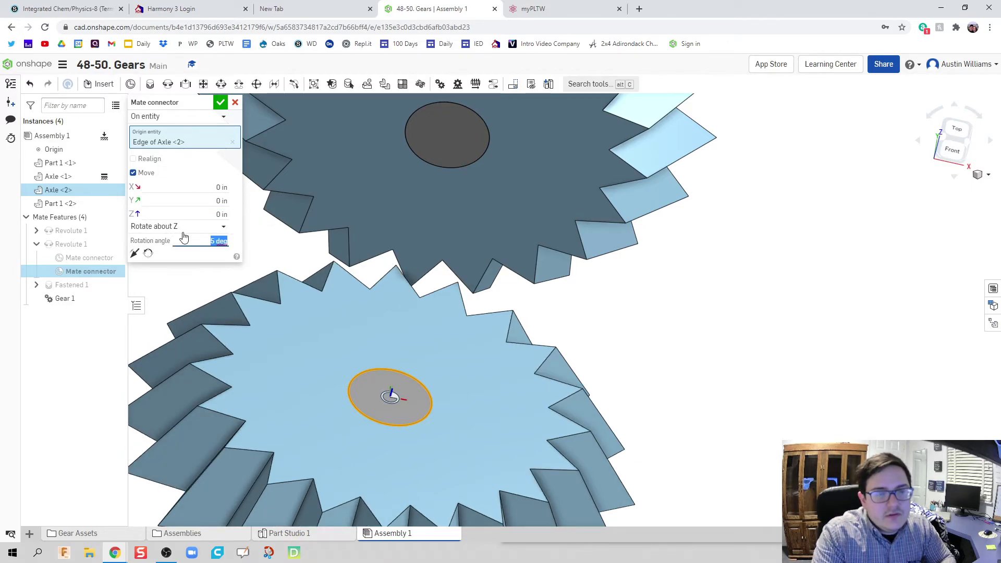
Step: Try rotation angles of 7 and 8 deg for the mate connector, set it to 9 deg and accept
text(7)
key(Return)
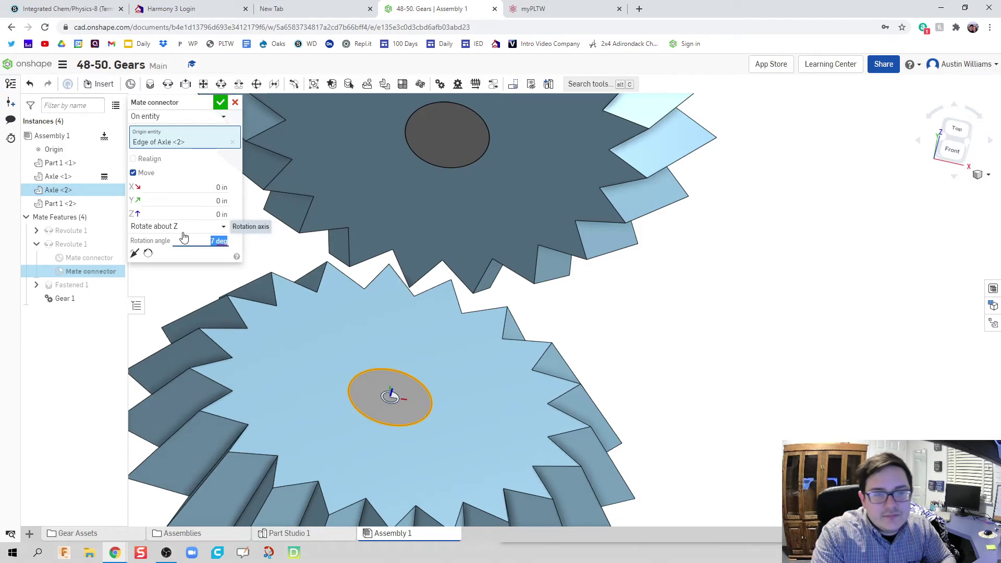
text(8)
key(Return)
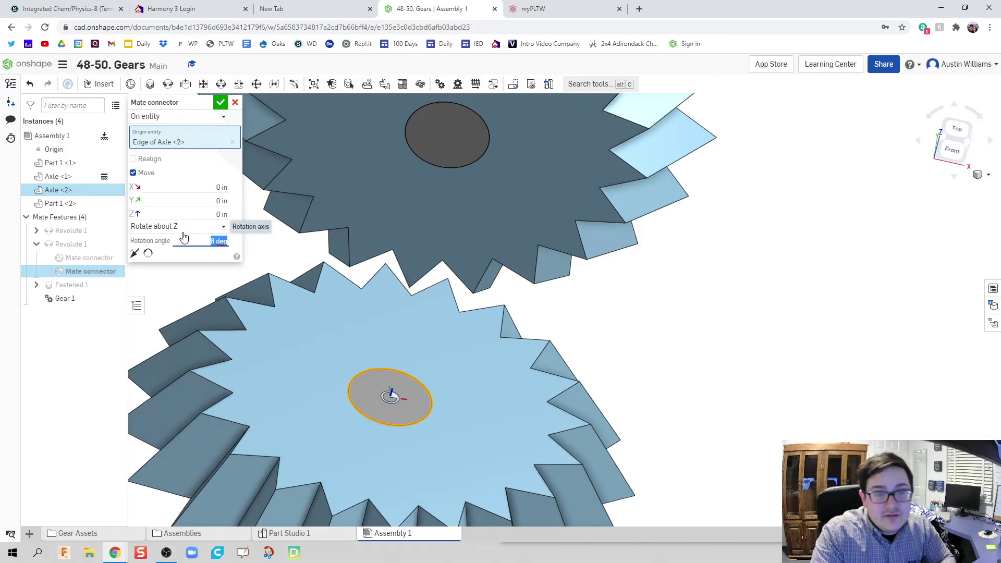
text(9)
key(Return)
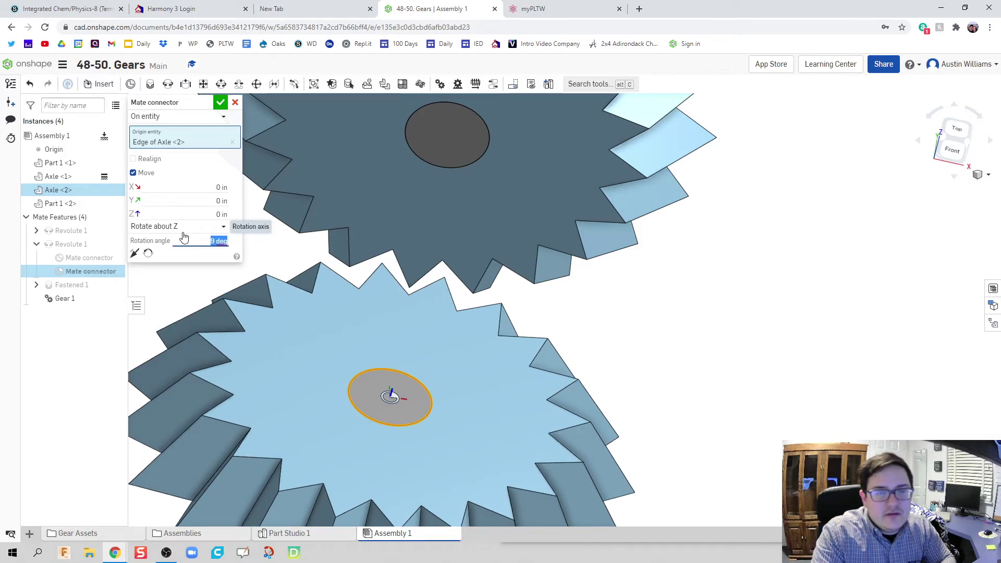
click(222, 112)
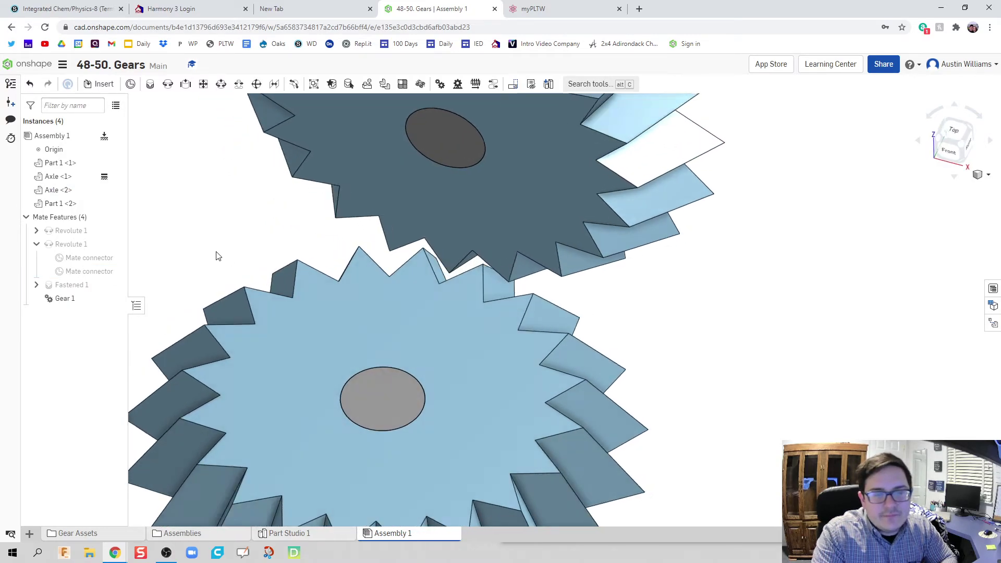
Step: Edit the Fastened mate between the two axles and set its Y offset to 1.075 in
scroll(218, 256, up, 2)
scroll(229, 250, up, 1)
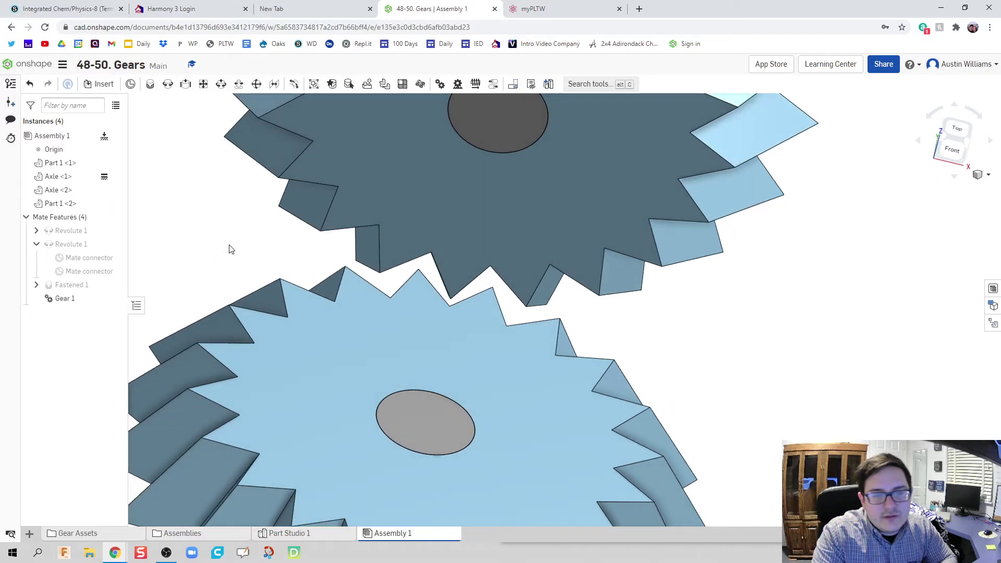
click(37, 244)
right_click(55, 258)
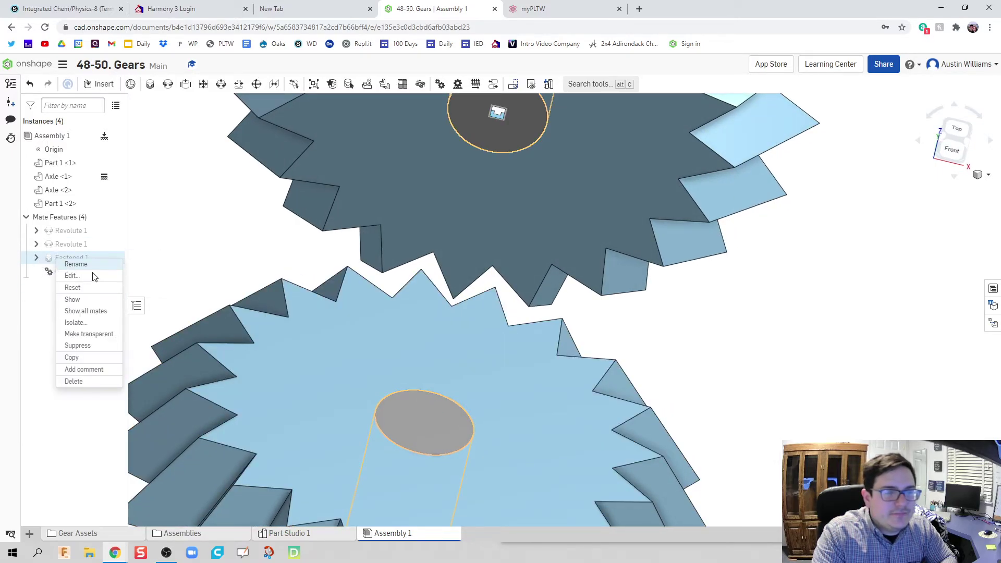
click(103, 277)
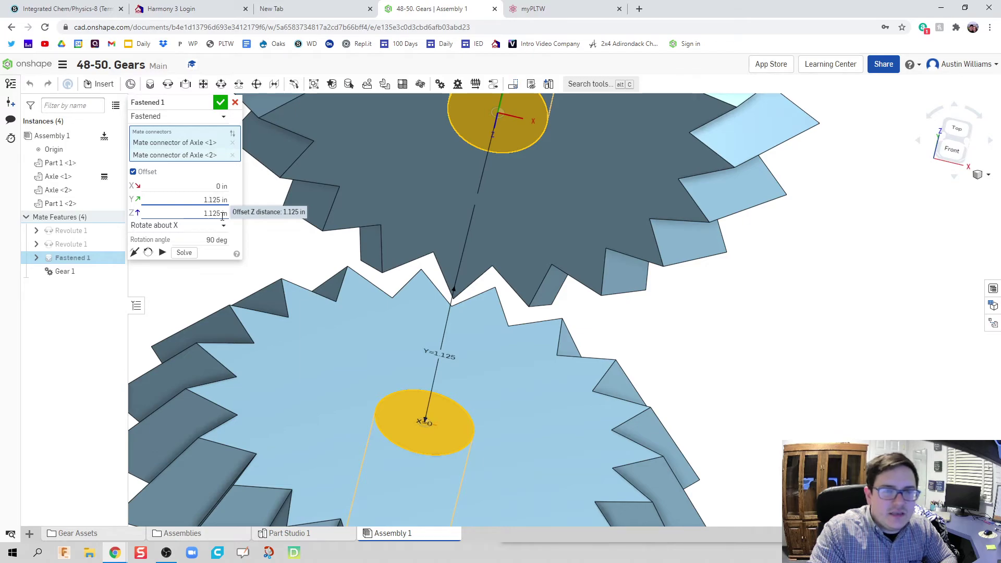
key(BackSpace)
key(BackSpace)
key(BackSpace)
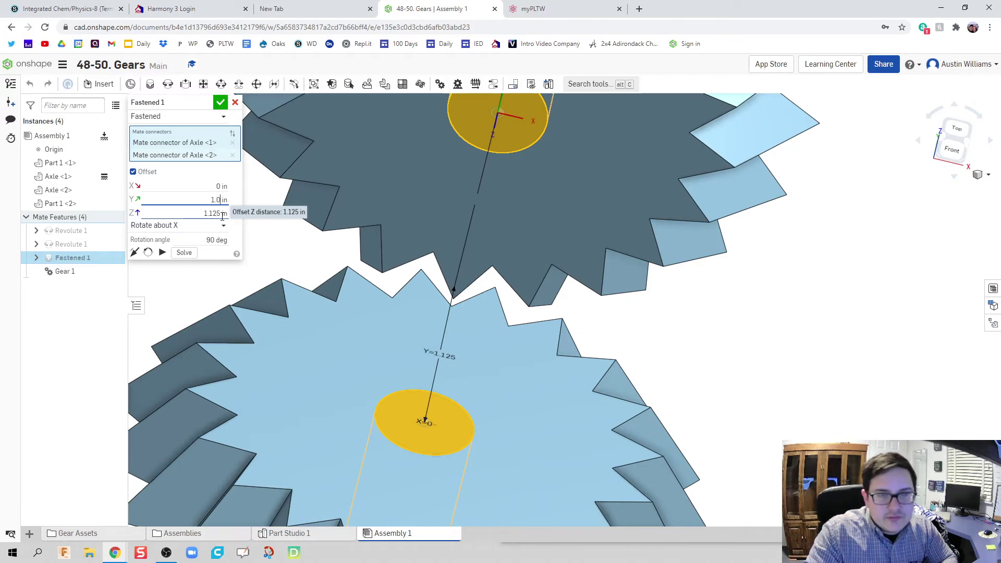
text(075)
key(Return)
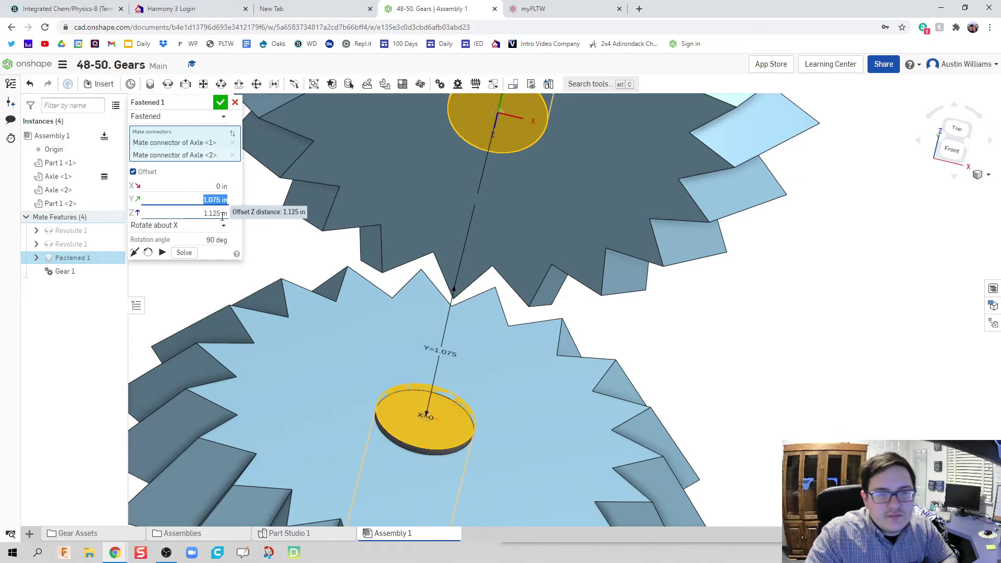
Step: Set the Fastened mate's Z offset to 1.075 in, solve the mate and accept it
click(197, 214)
text(0.0)
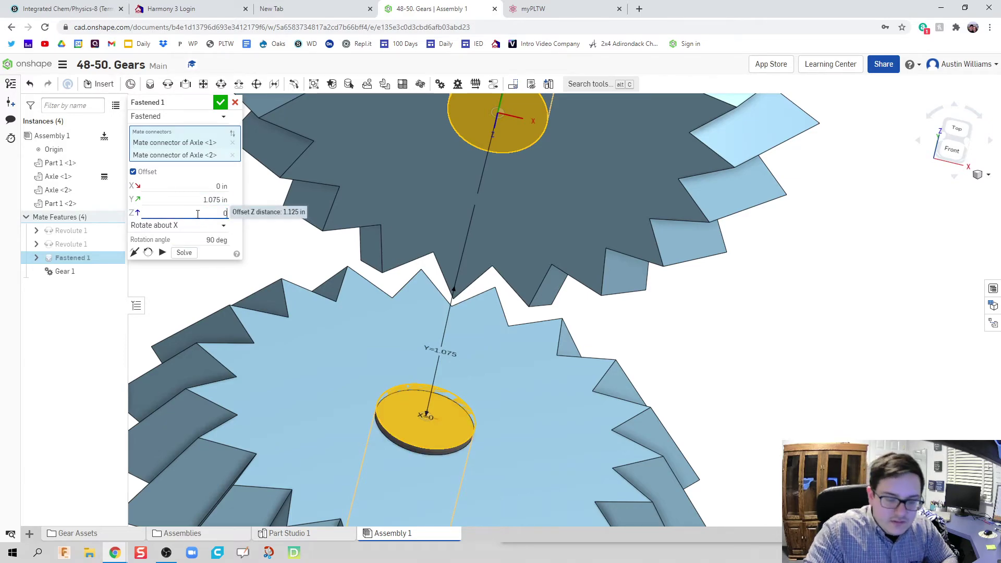
key(BackSpace)
key(BackSpace)
key(BackSpace)
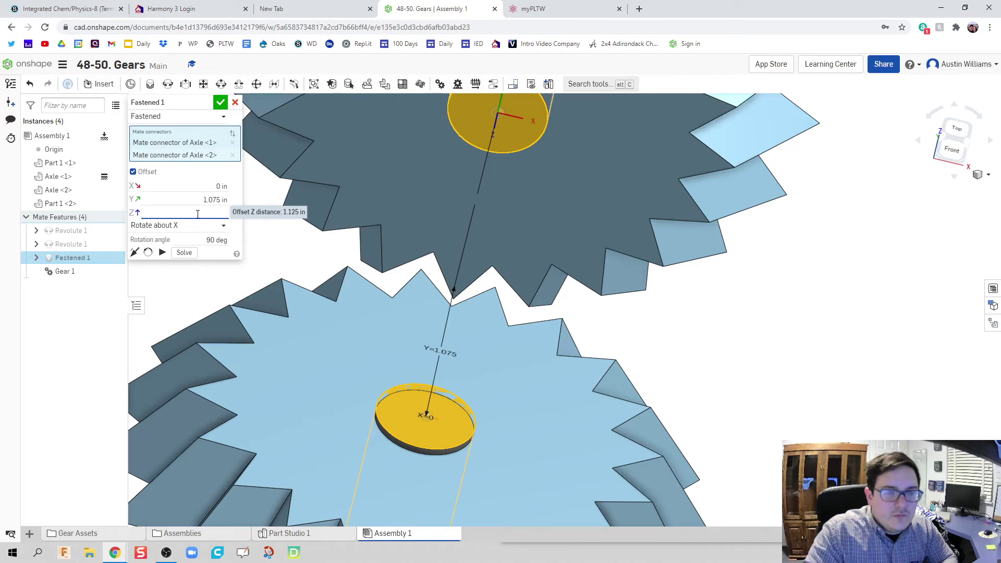
text(1.075)
key(Return)
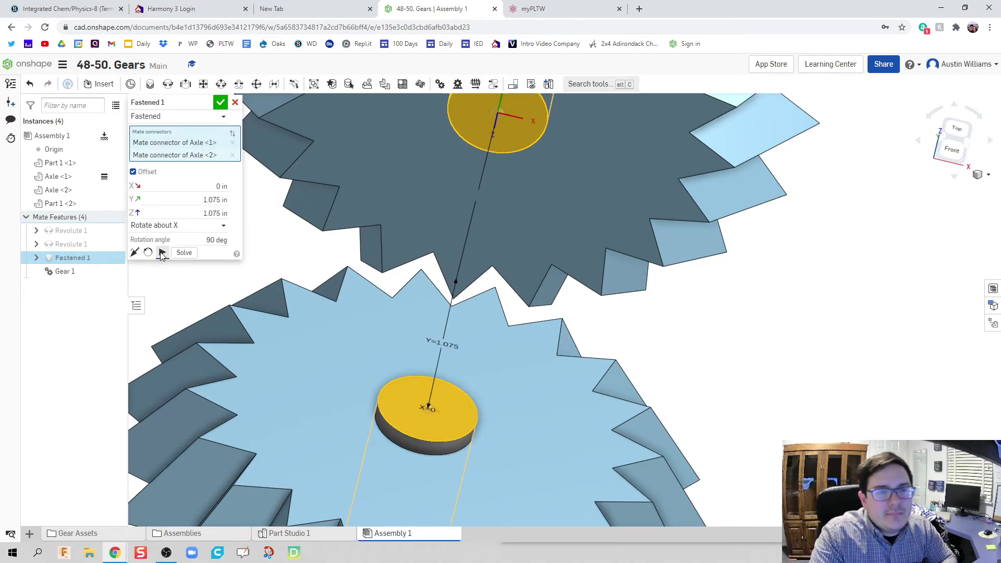
click(184, 252)
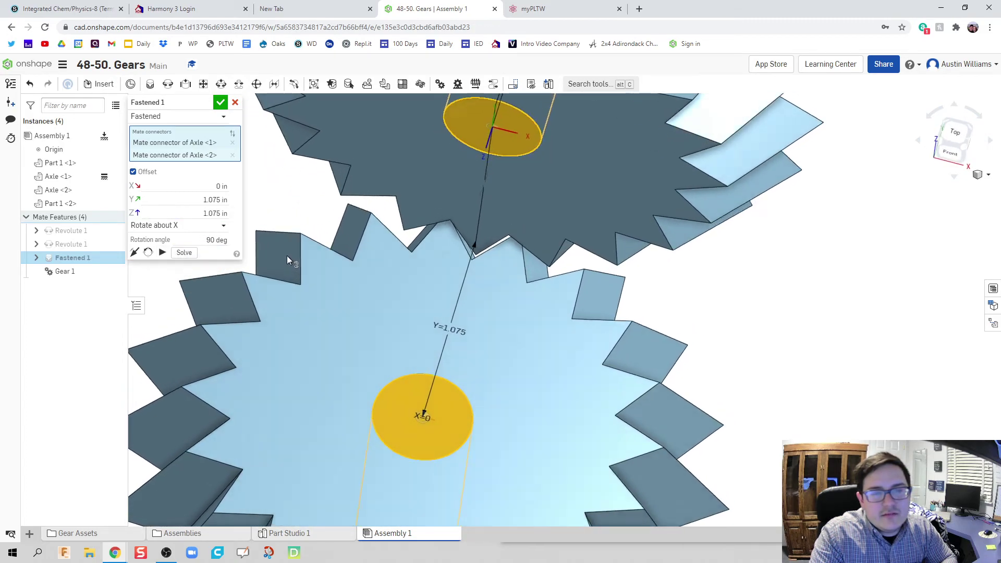
click(220, 102)
Step: Rotate the upper gear to test the linked motion and inspect the tooth meshing from several angles
scroll(208, 159, down, 3)
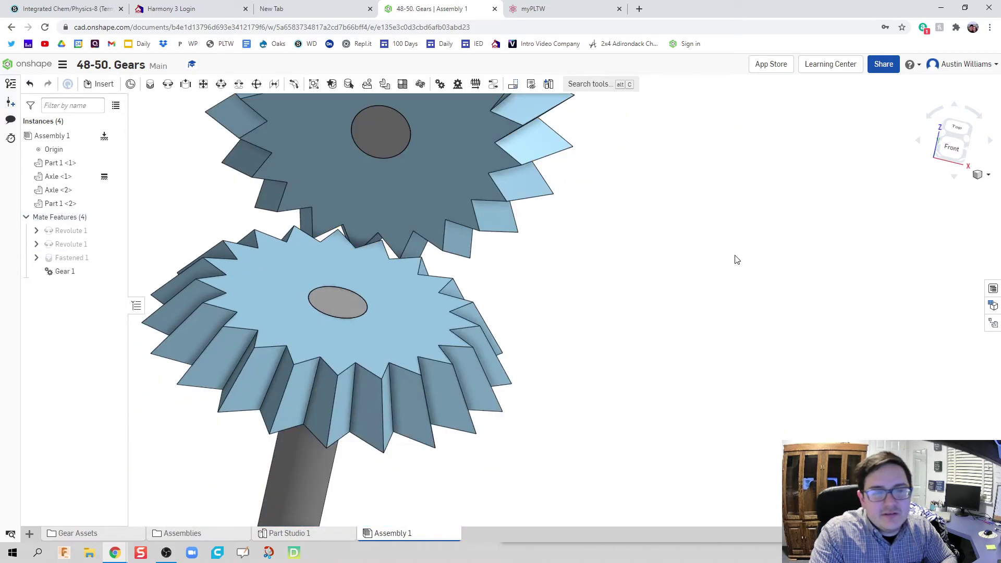
right_drag(735, 259, 722, 290)
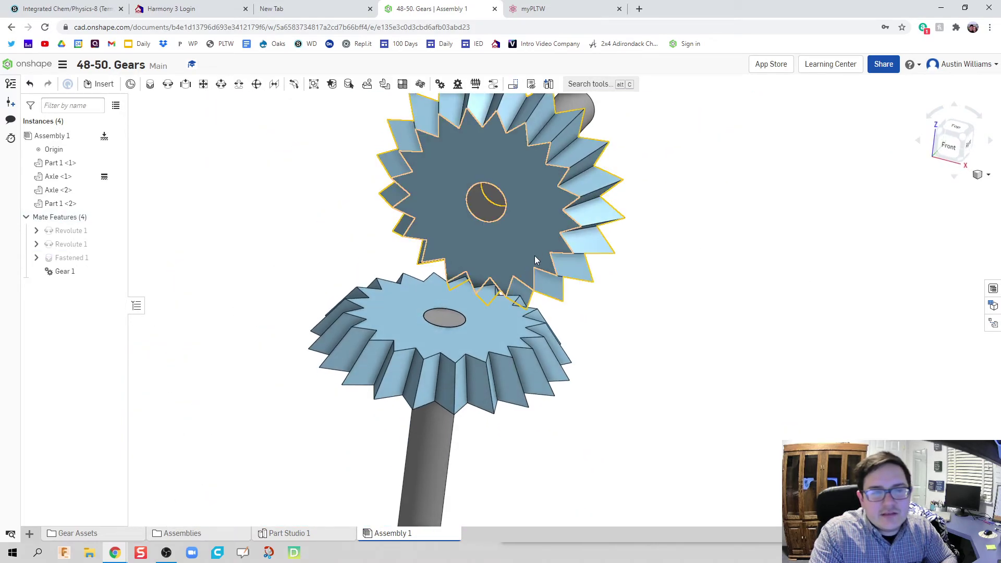
drag(534, 235, 499, 265)
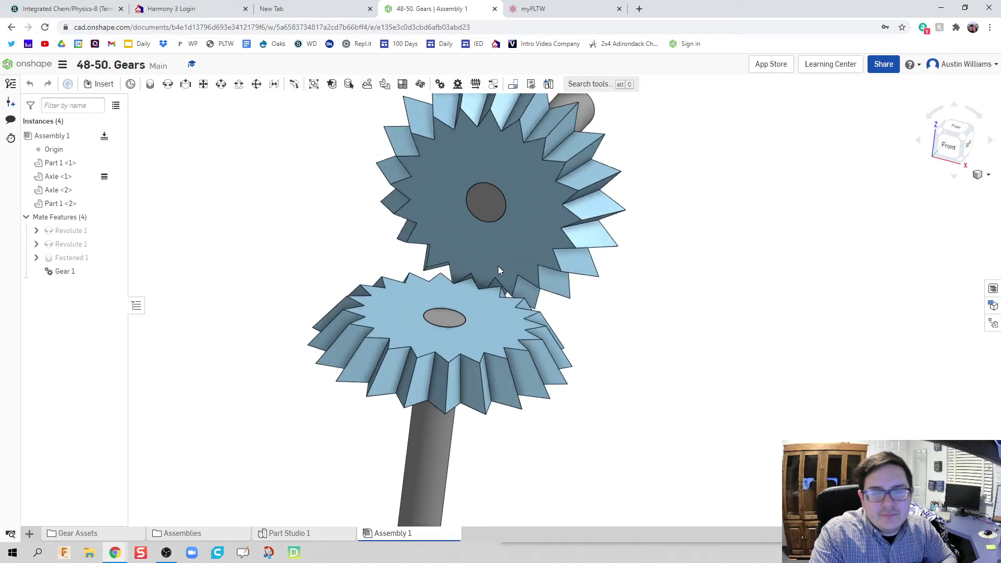
right_drag(792, 268, 700, 353)
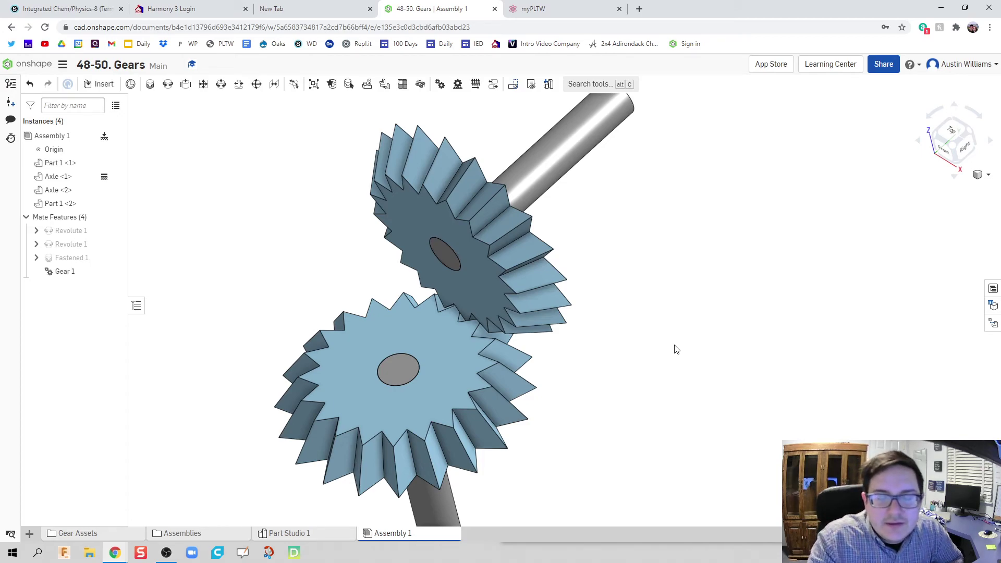
right_drag(659, 389, 662, 377)
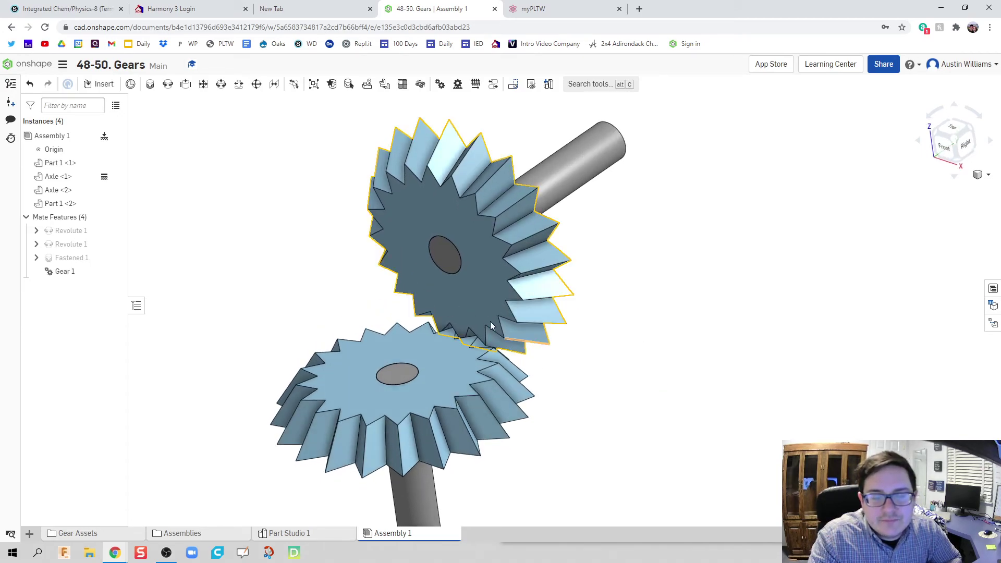
scroll(279, 257, down, 2)
middle_drag(280, 257, 407, 218)
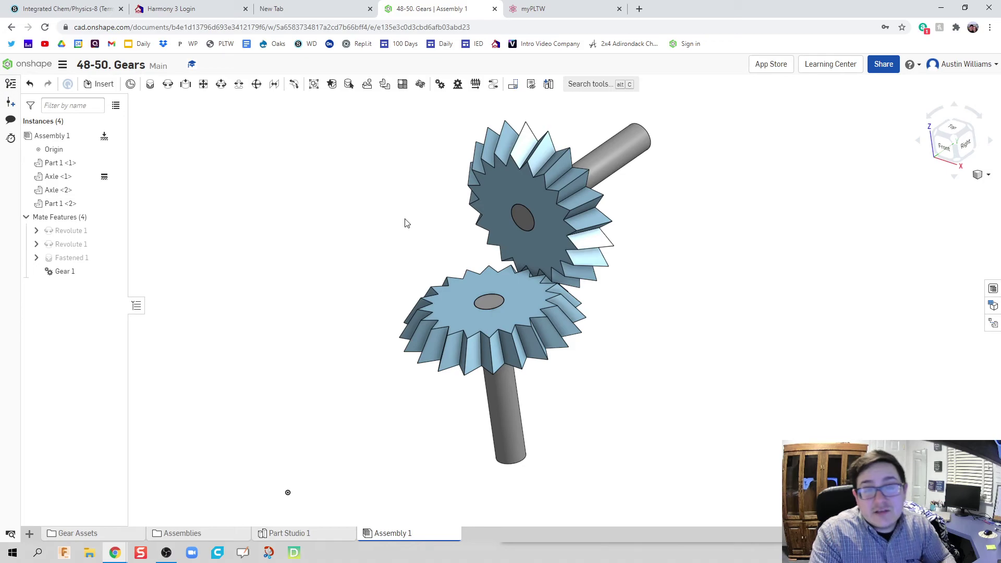